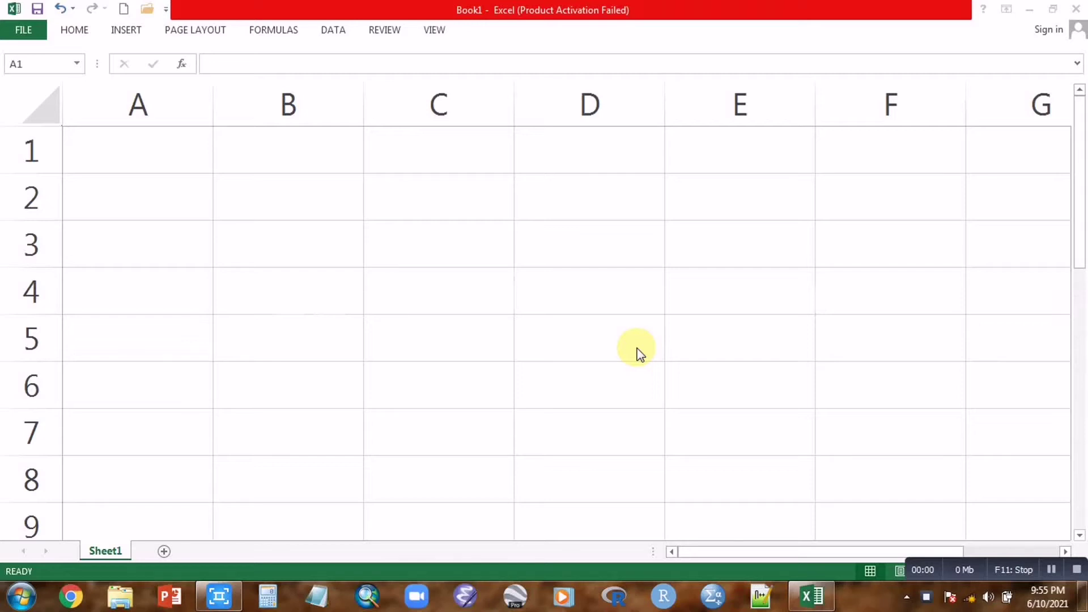
Step: Enter the headers 'names' in A2 and 'marks' in B2
left_click(129, 201)
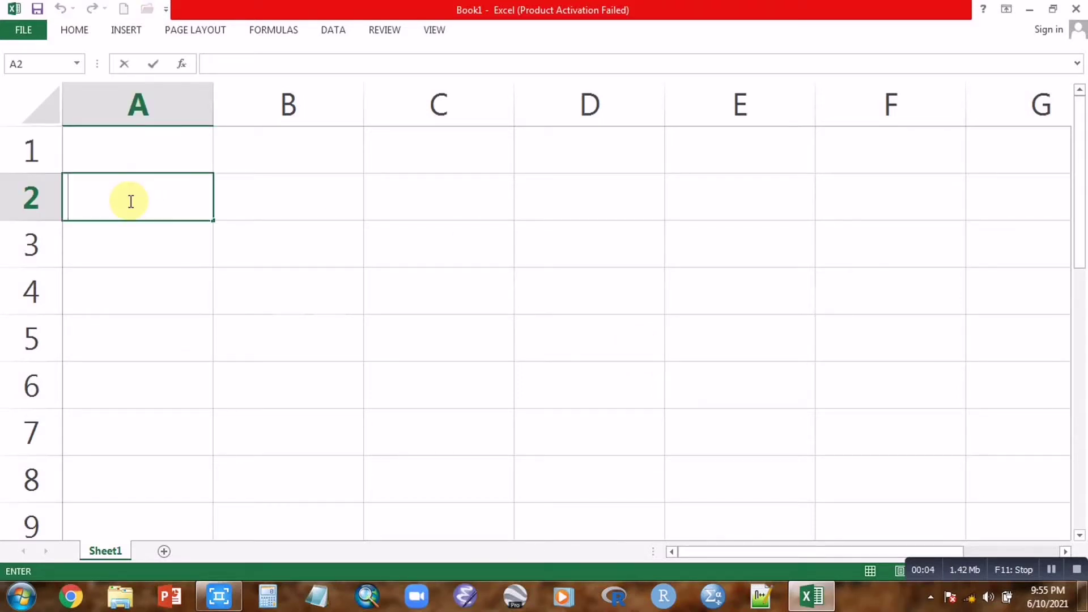
type("names")
left_click(278, 190)
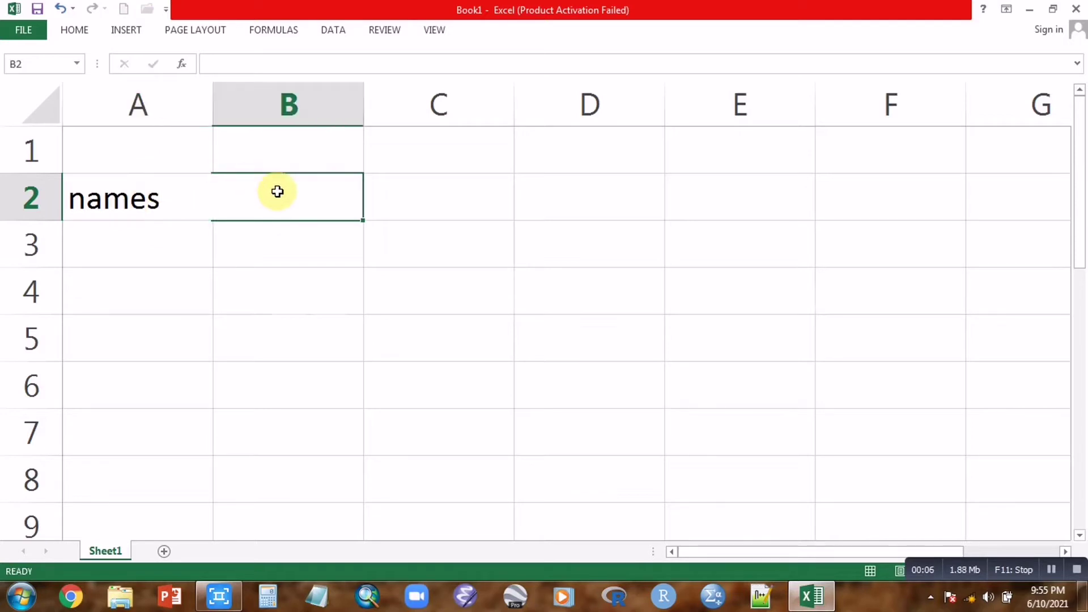
type("marks")
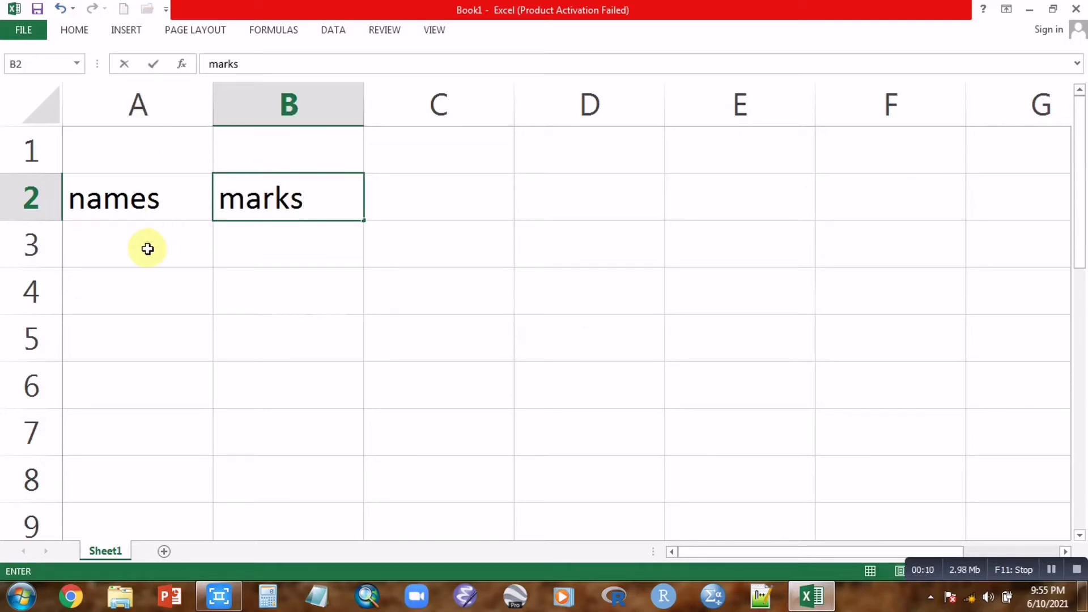
Step: List the names rubi, sami, Aila and amna in A3:A6
left_click(147, 248)
type("rubi")
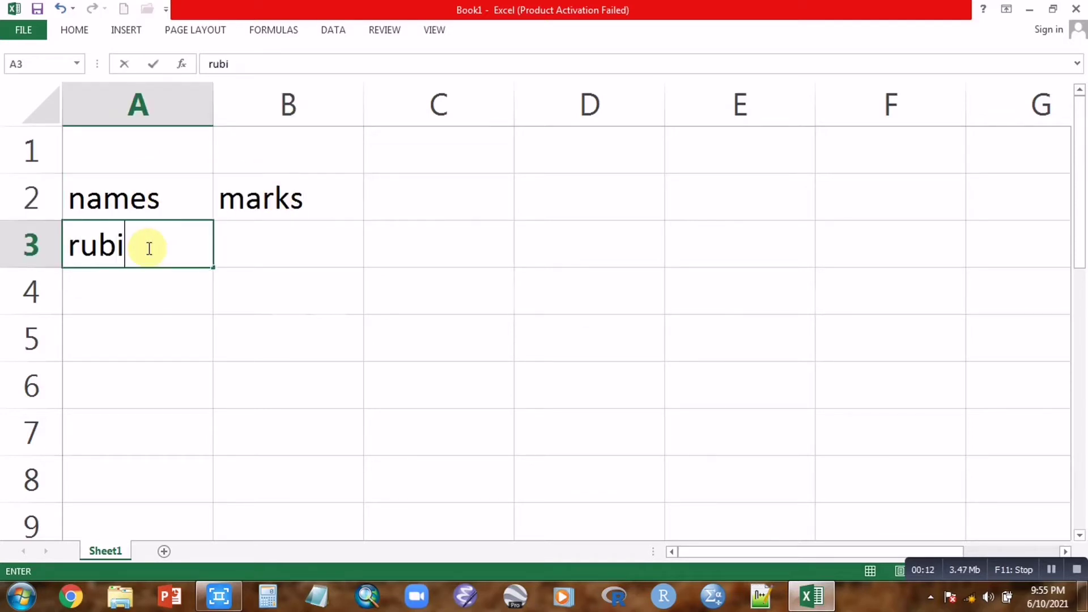
key("Return")
type("s")
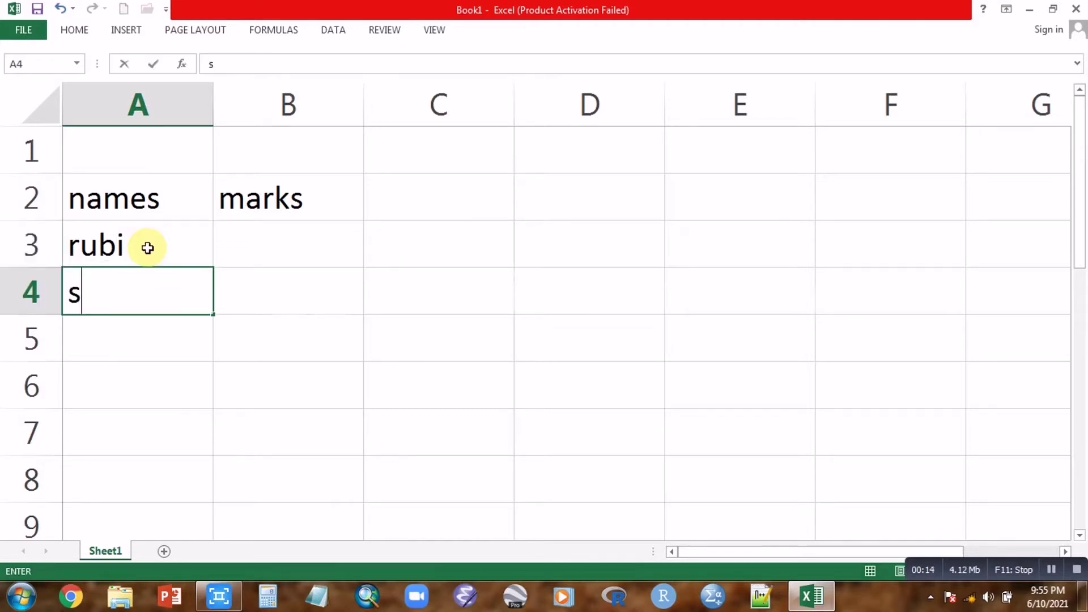
type("ami")
key("Return")
type("A")
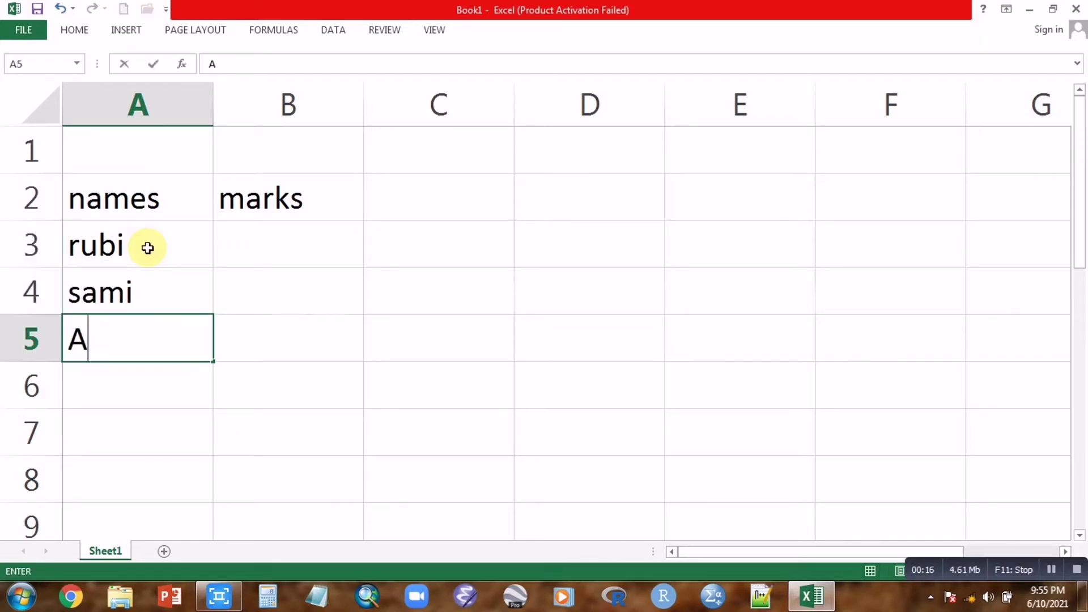
type("ila")
key("Return")
type("amna")
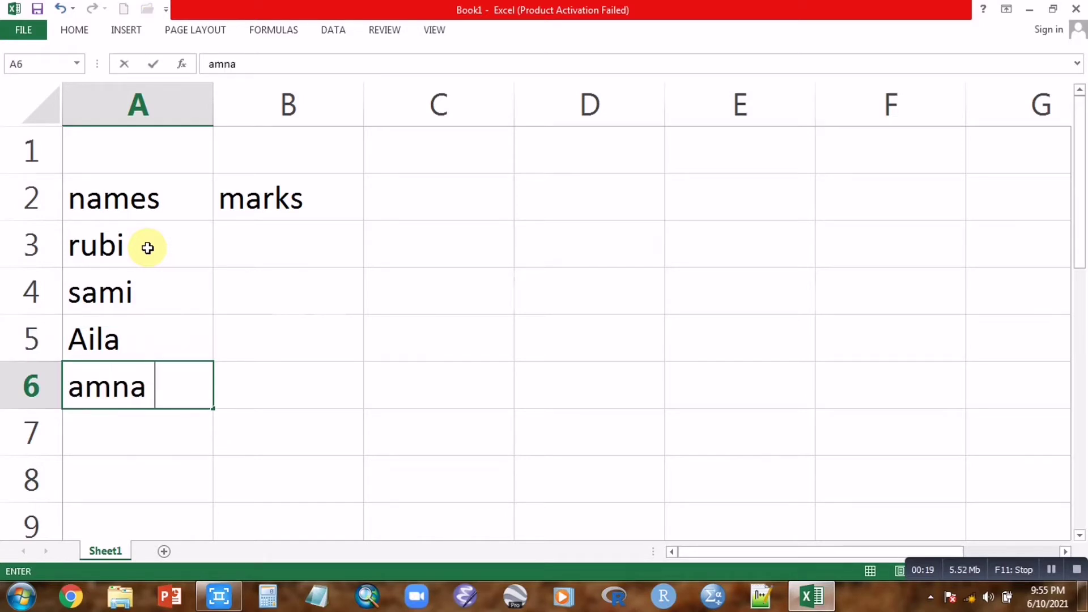
Step: Fill in the marks 30, 40, 45 and 50 in B3:B6
left_click(250, 265)
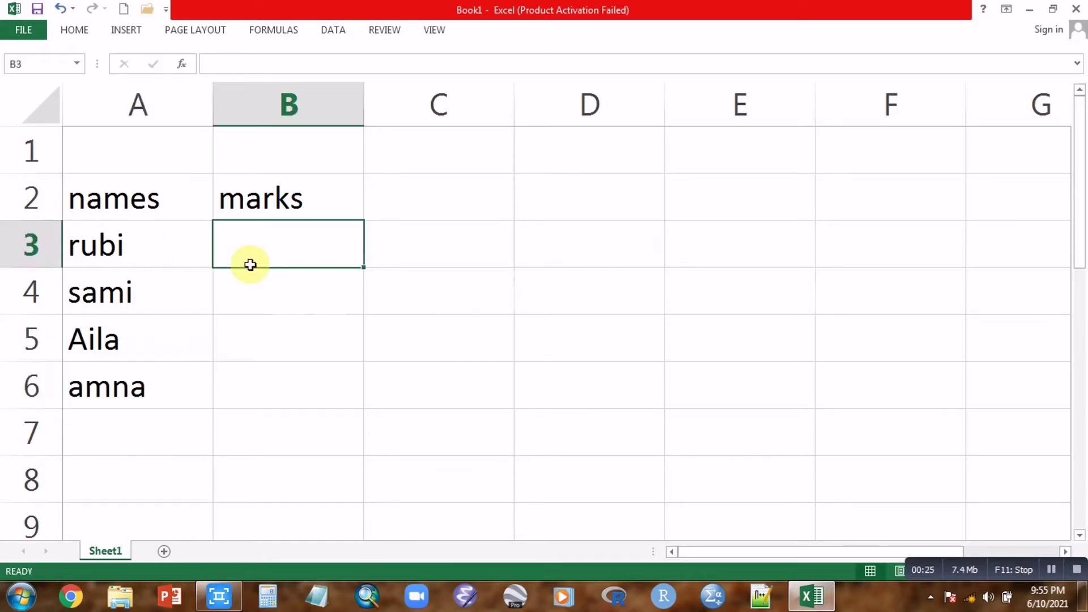
type("30")
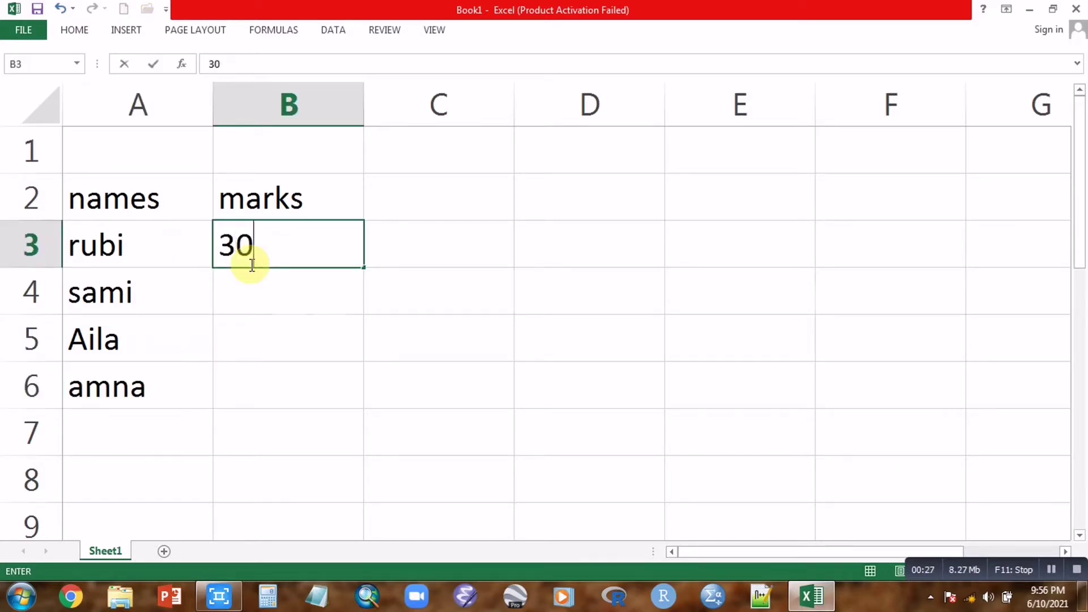
key("Return")
type("40")
key("Return")
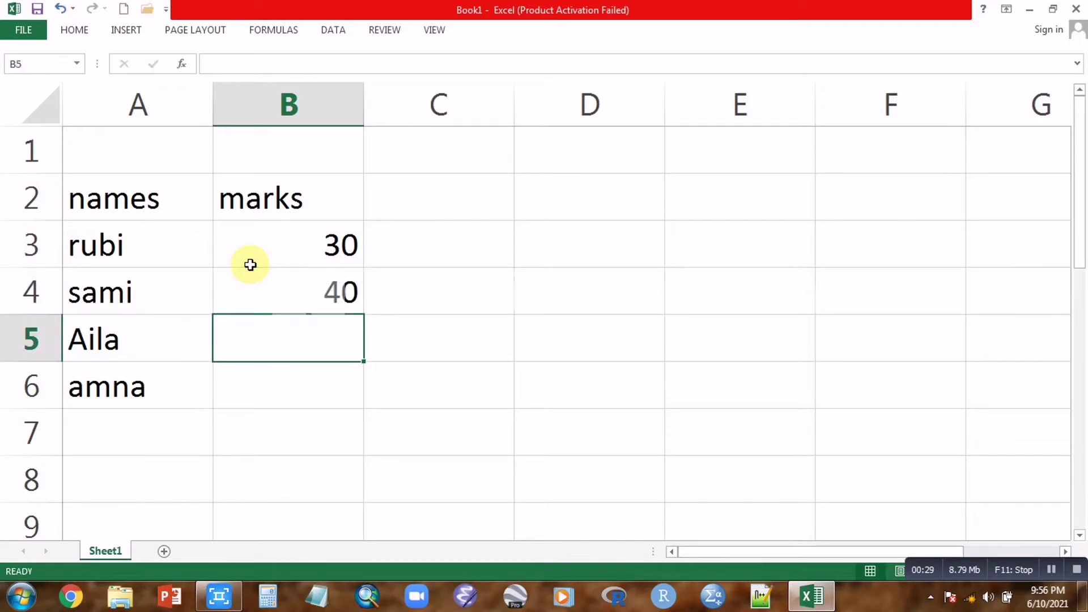
type("45")
key("Return")
type("50")
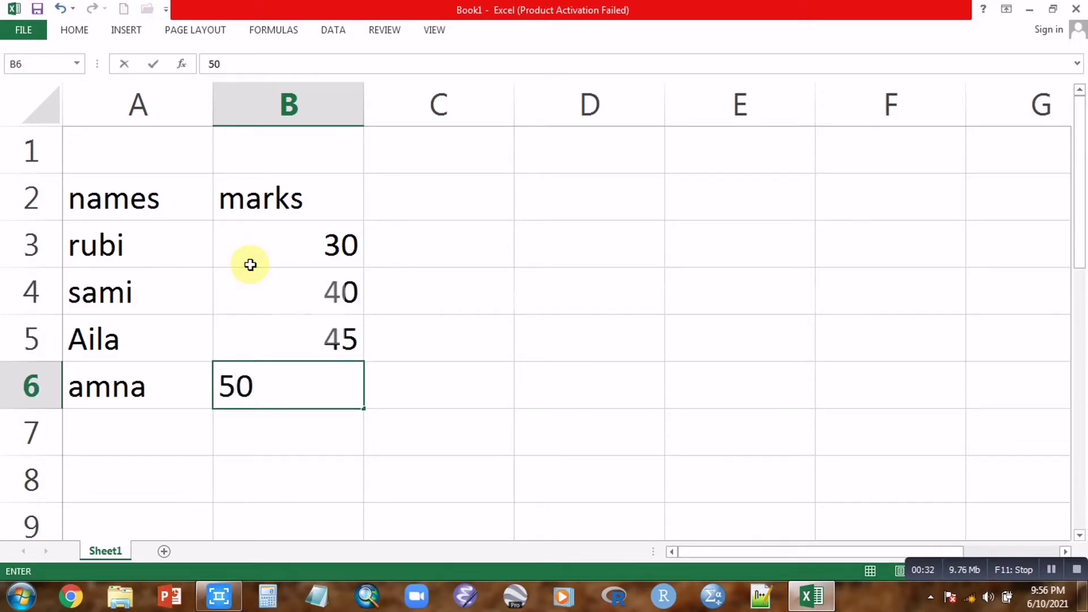
key("Return")
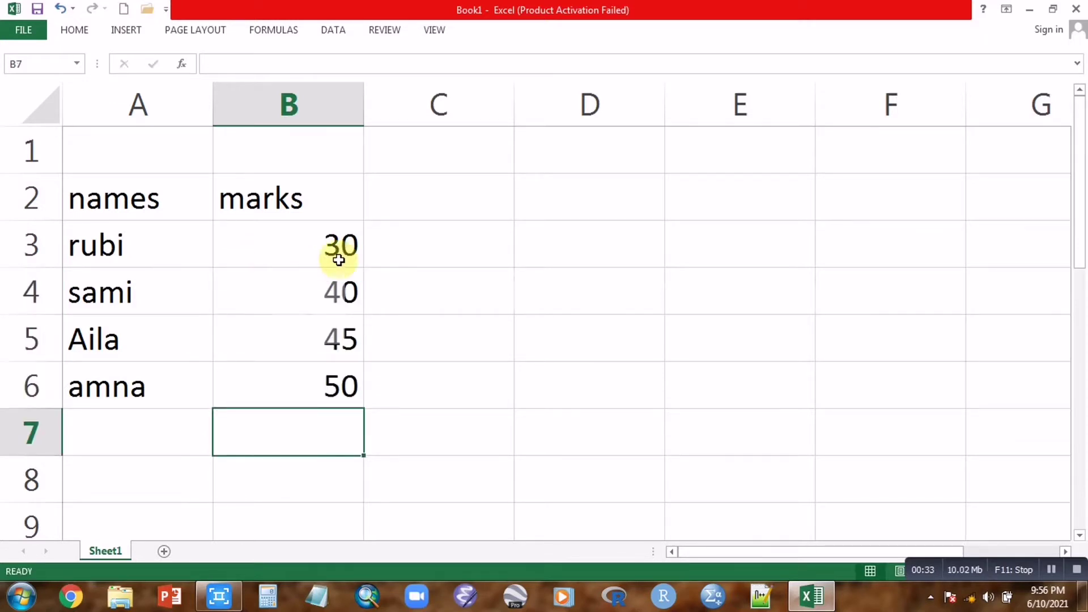
Step: Enter =MATCH(30,B3:B6,1) in C3, choosing the '1 - Less than' match type
left_click(408, 245)
type("=ma")
double_click(422, 278)
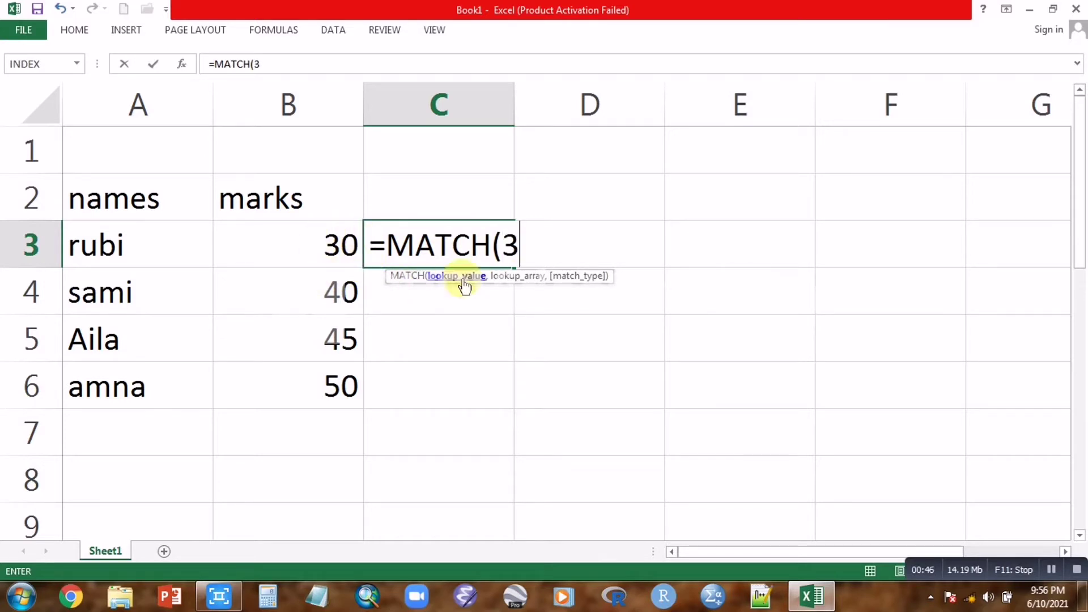
type("0,")
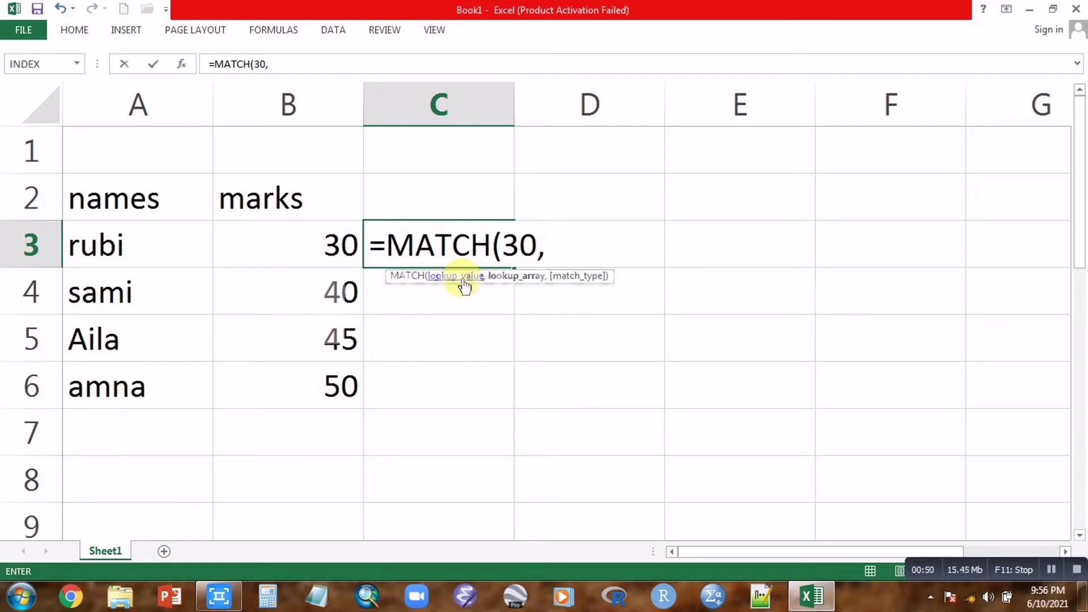
left_click_drag(301, 233, 336, 403)
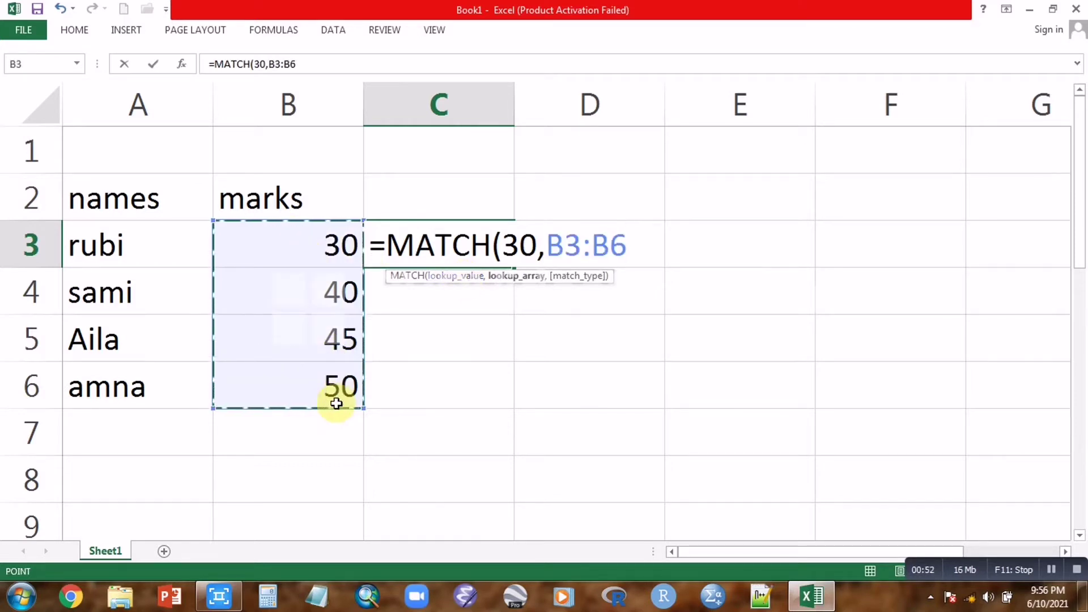
type(",")
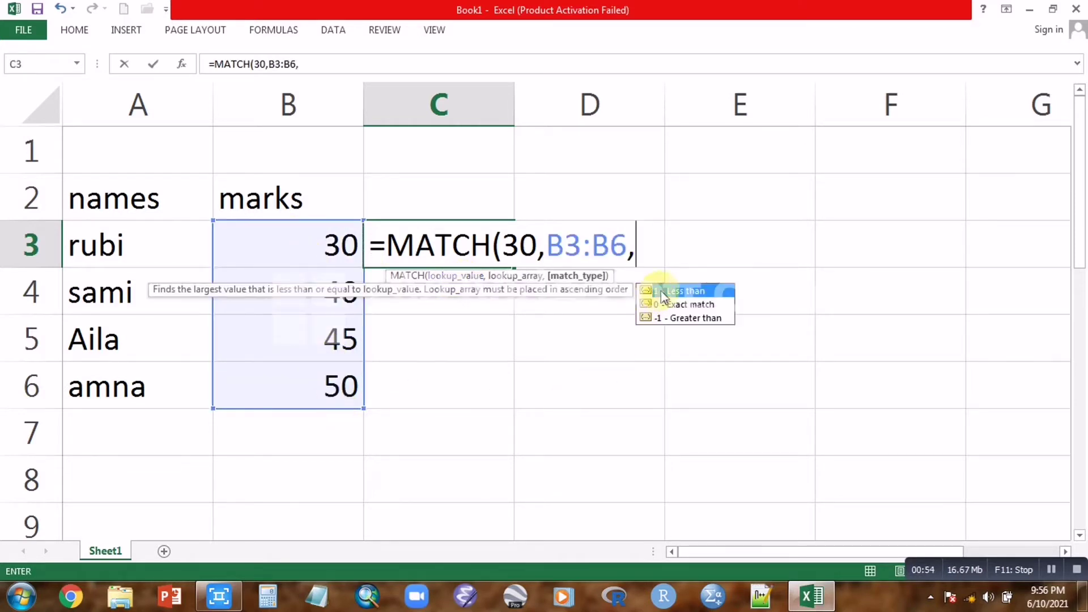
double_click(661, 291)
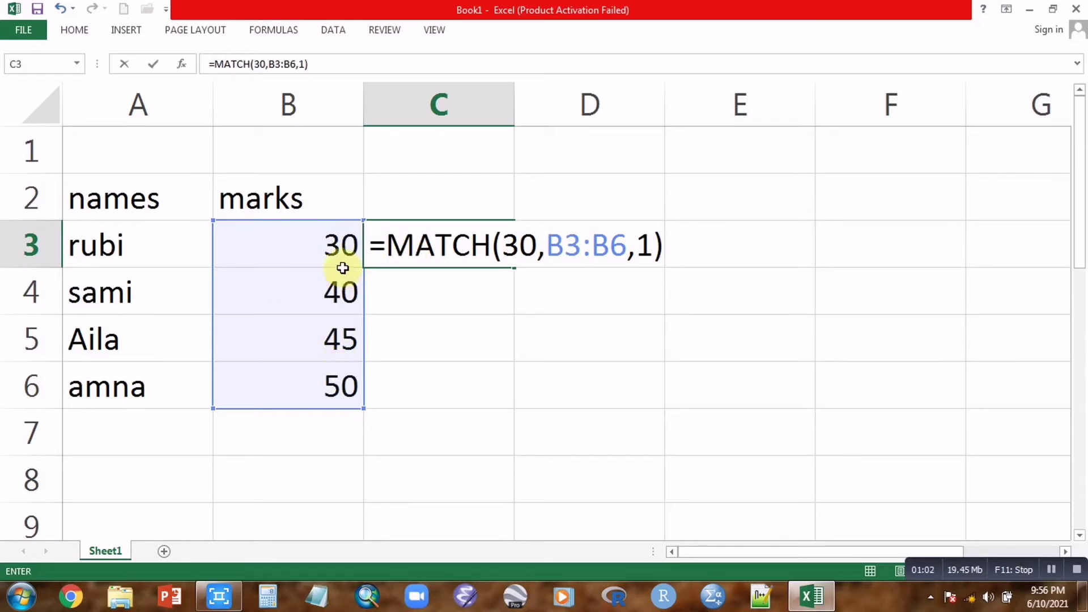
key("Return")
type("=")
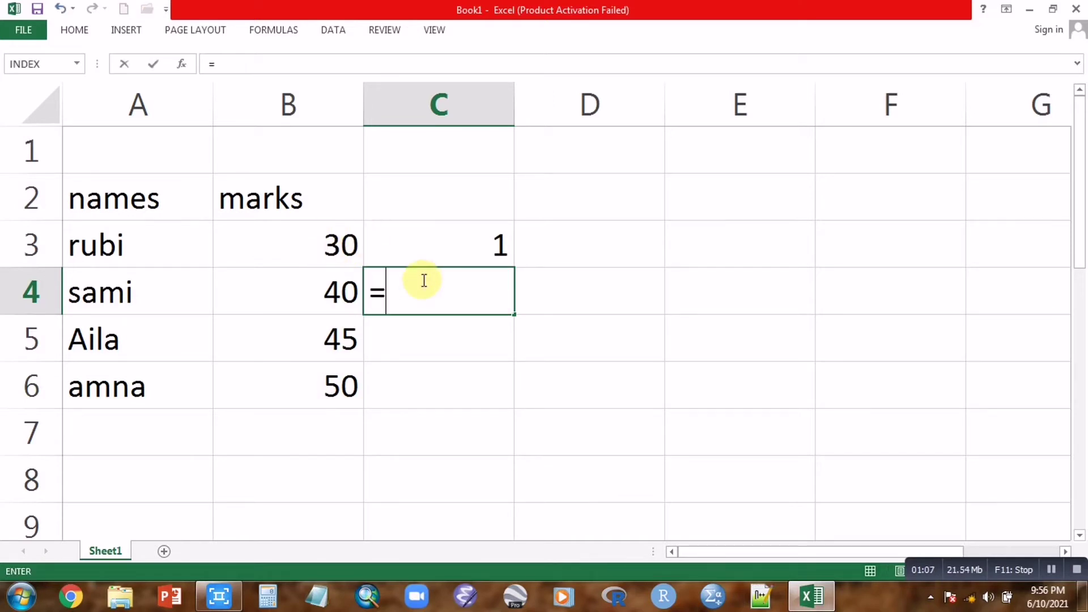
Step: Enter =MATCH(A4,A3:A6,0) in C4 to find sami's exact position, 2
type("match")
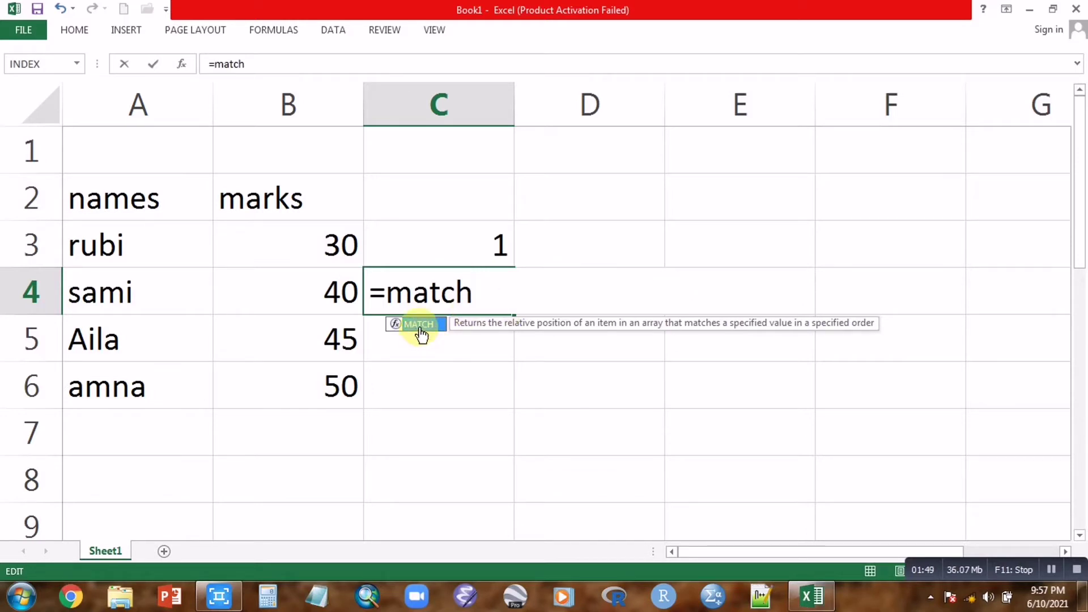
double_click(419, 327)
left_click(115, 299)
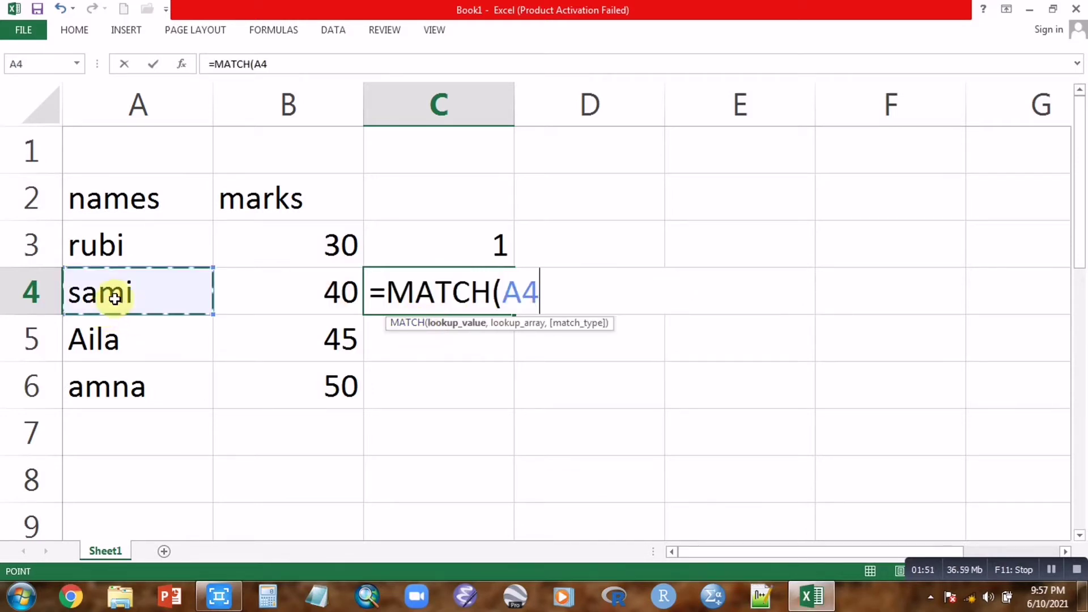
type(",")
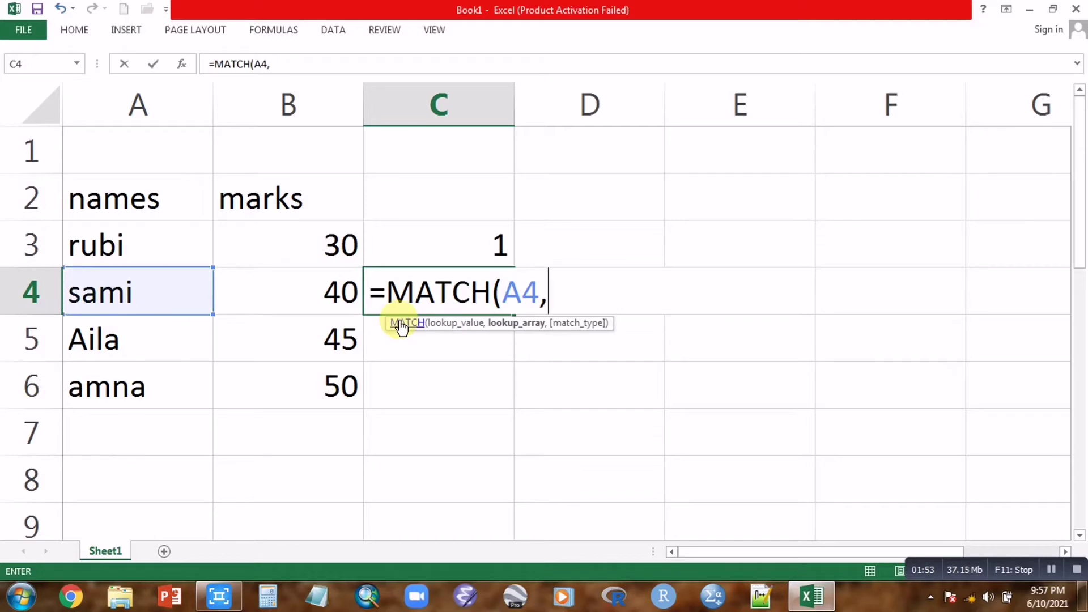
left_click(128, 231)
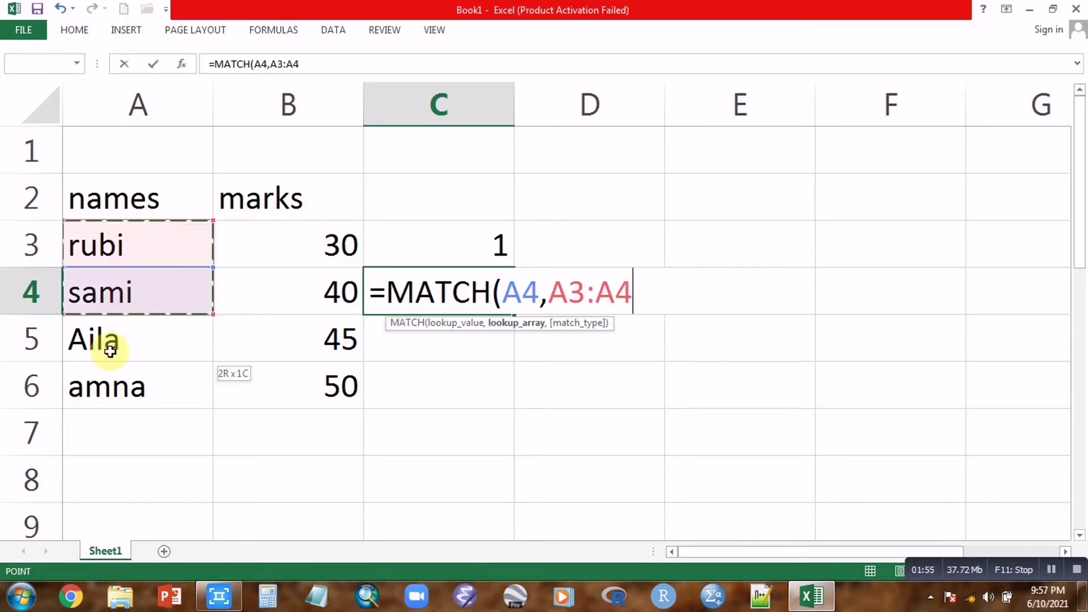
left_click_drag(128, 232, 109, 388)
type(",")
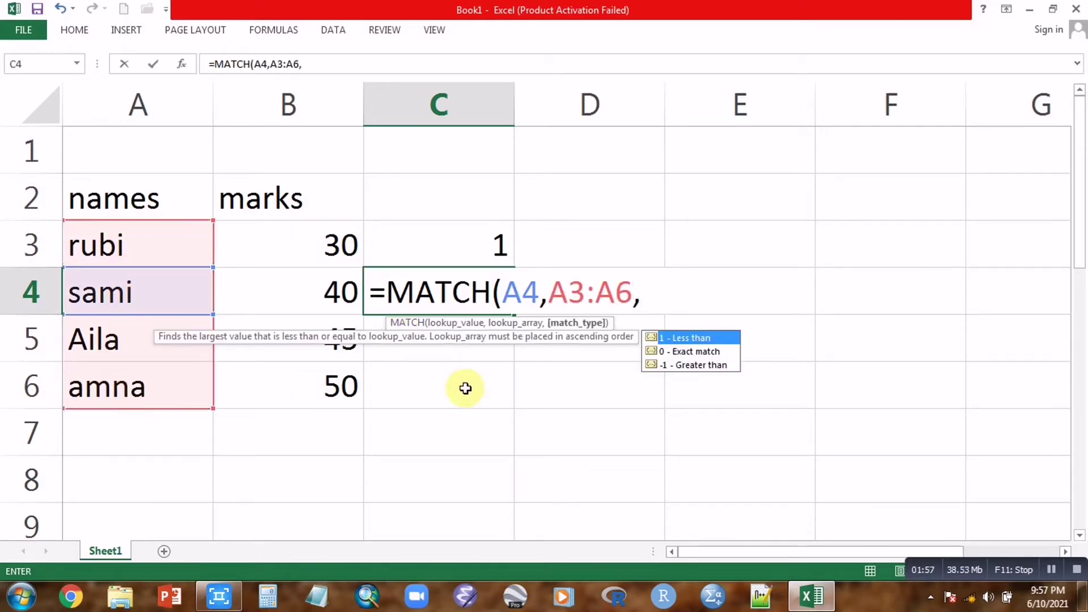
double_click(680, 352)
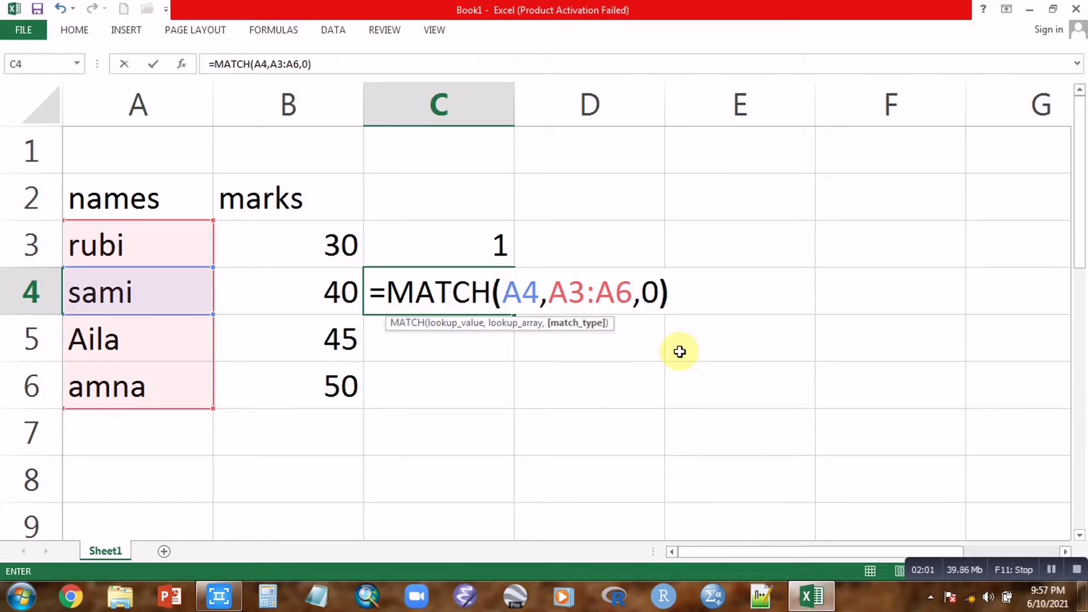
key("Return")
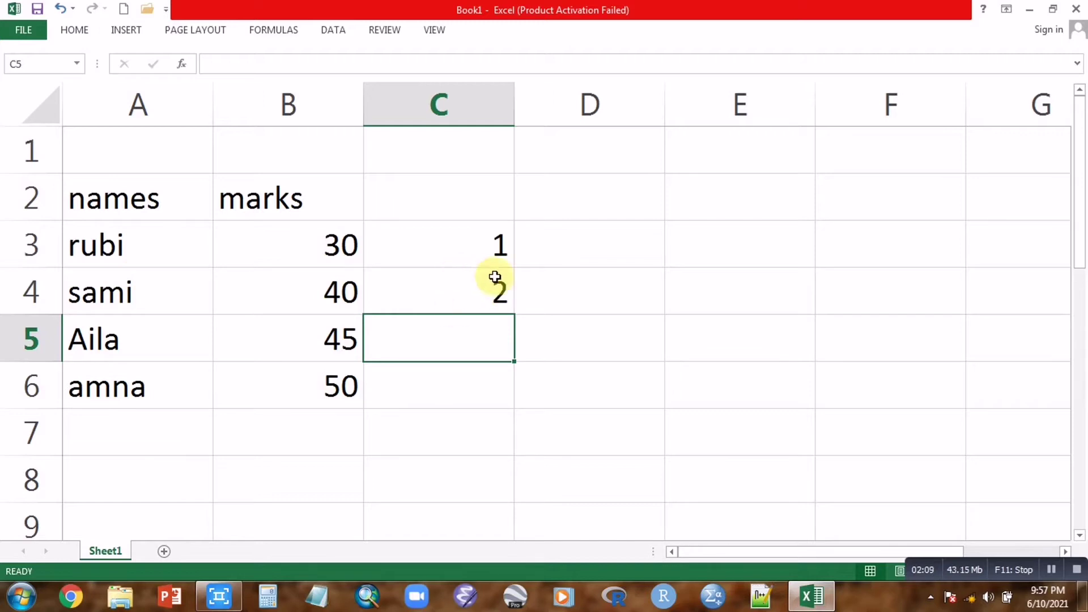
double_click(462, 245)
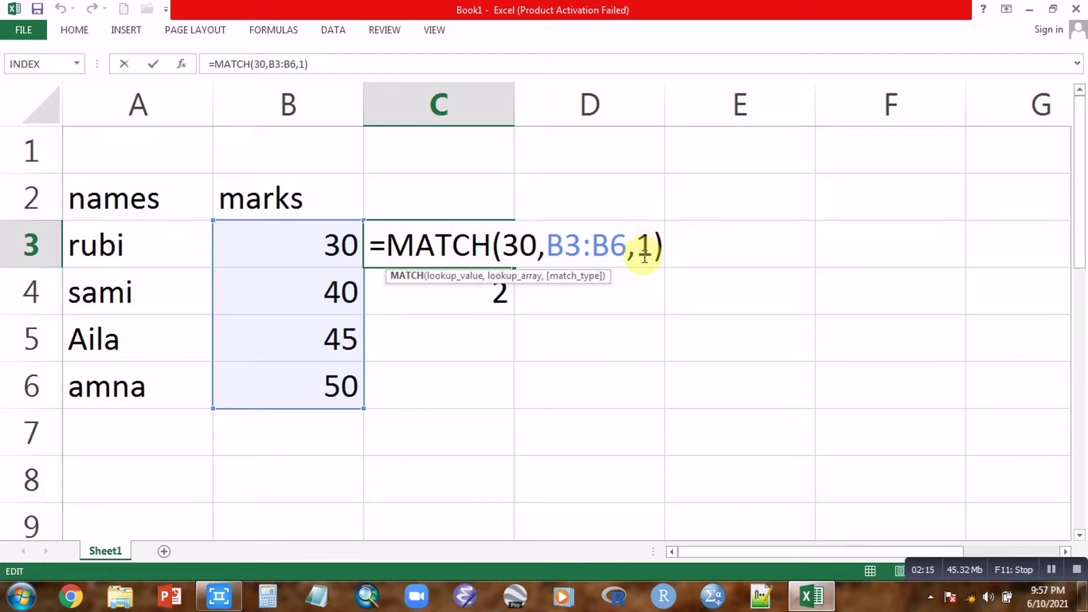
double_click(484, 293)
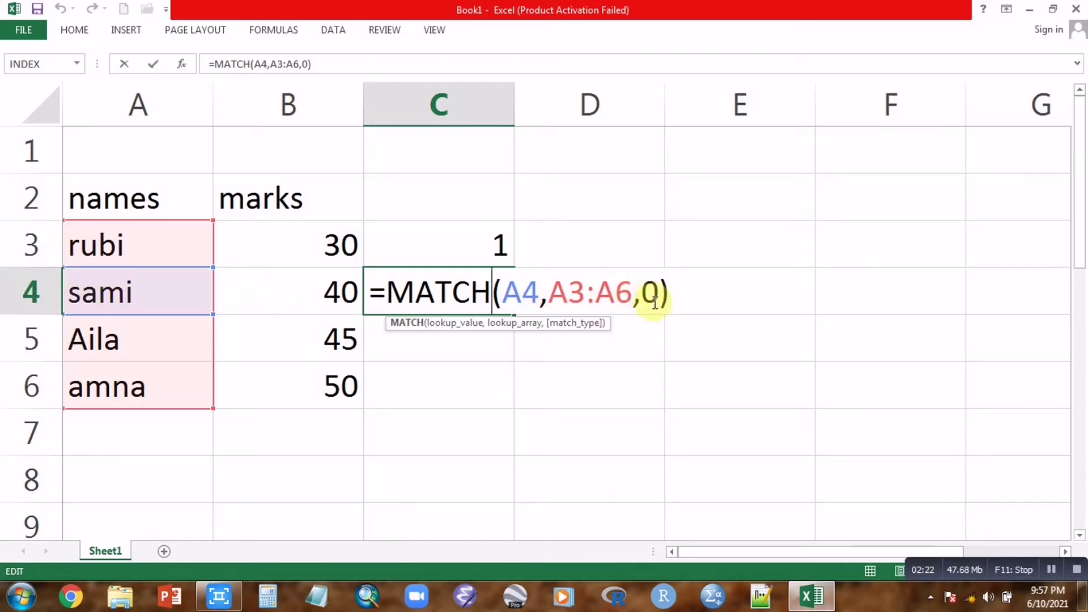
key("Return")
type("=")
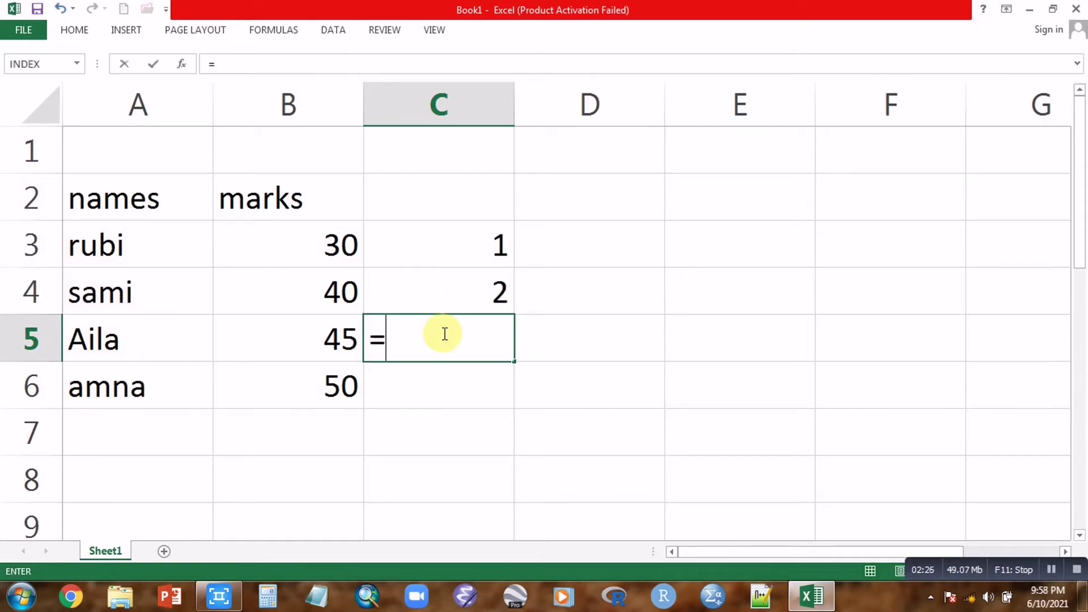
Step: Enter =MATCH(38,B3:B6,1) in C5, returning 1, and review the formula
type("match")
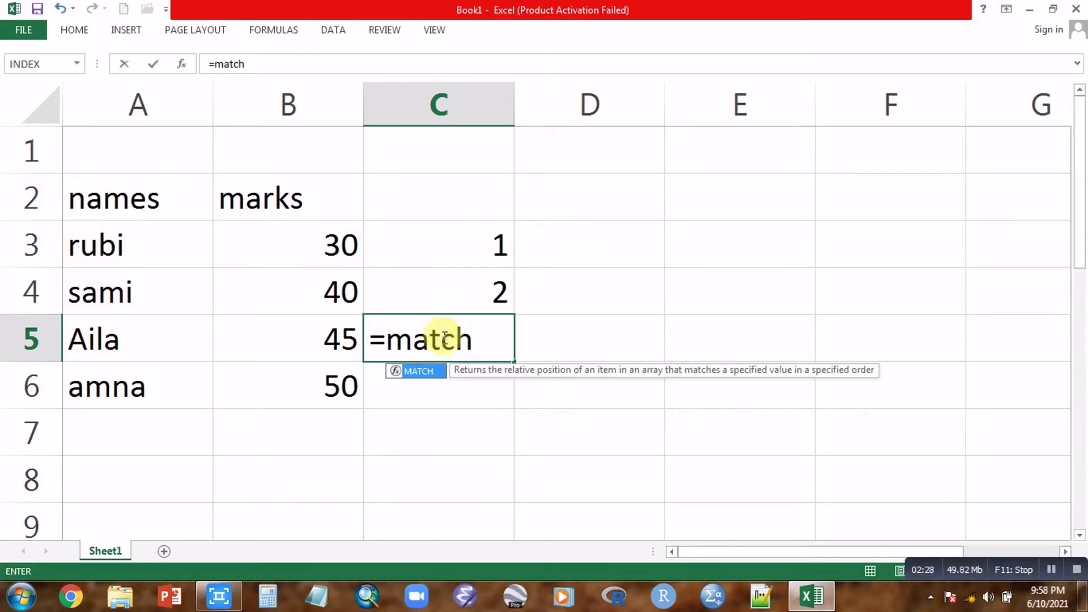
double_click(423, 372)
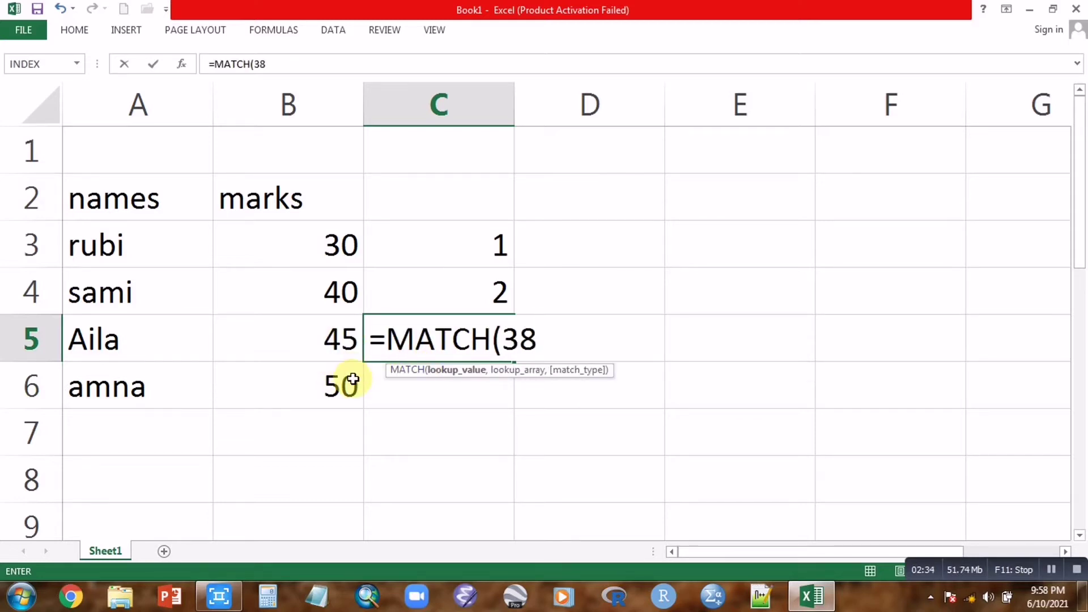
type(",")
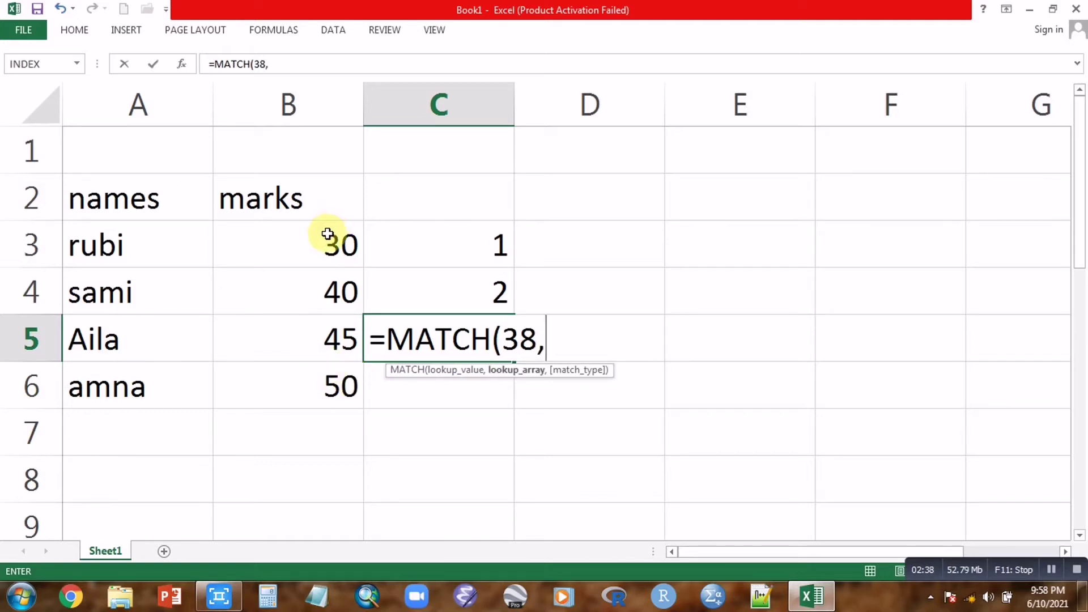
left_click_drag(323, 236, 317, 385)
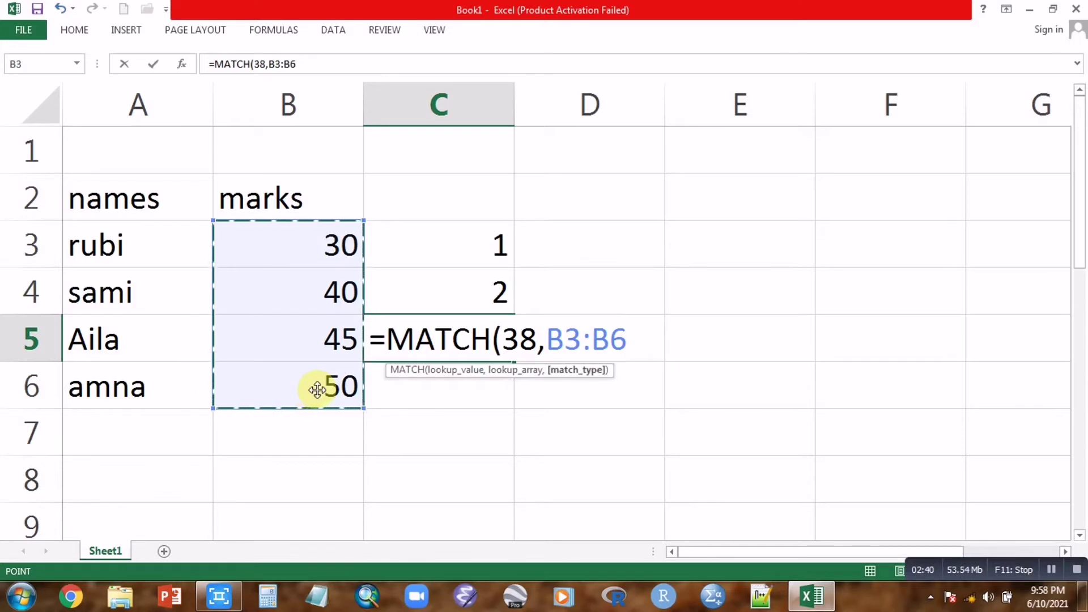
type(",")
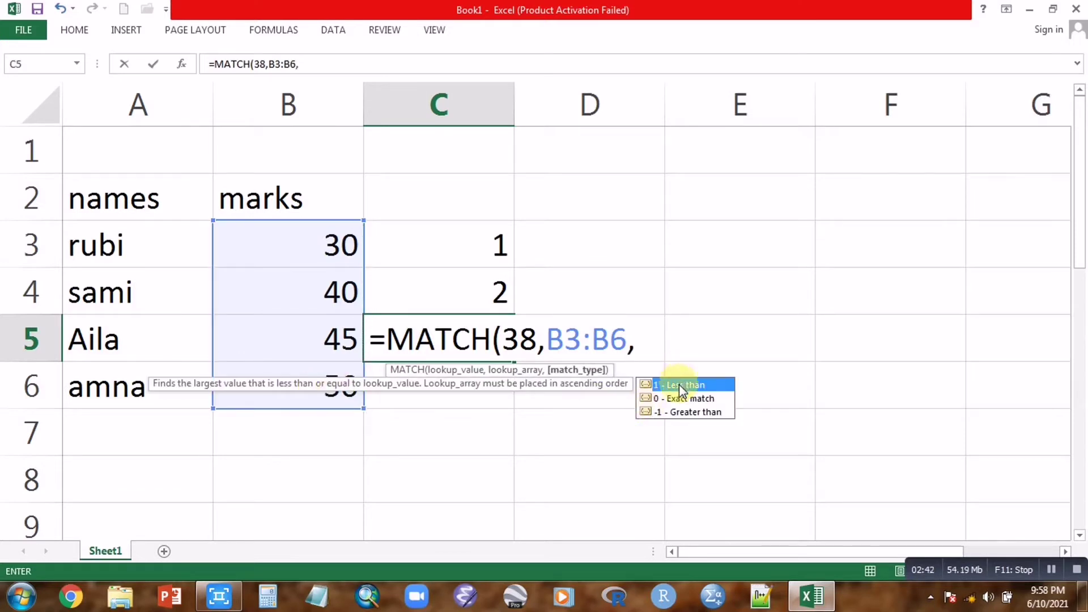
double_click(679, 385)
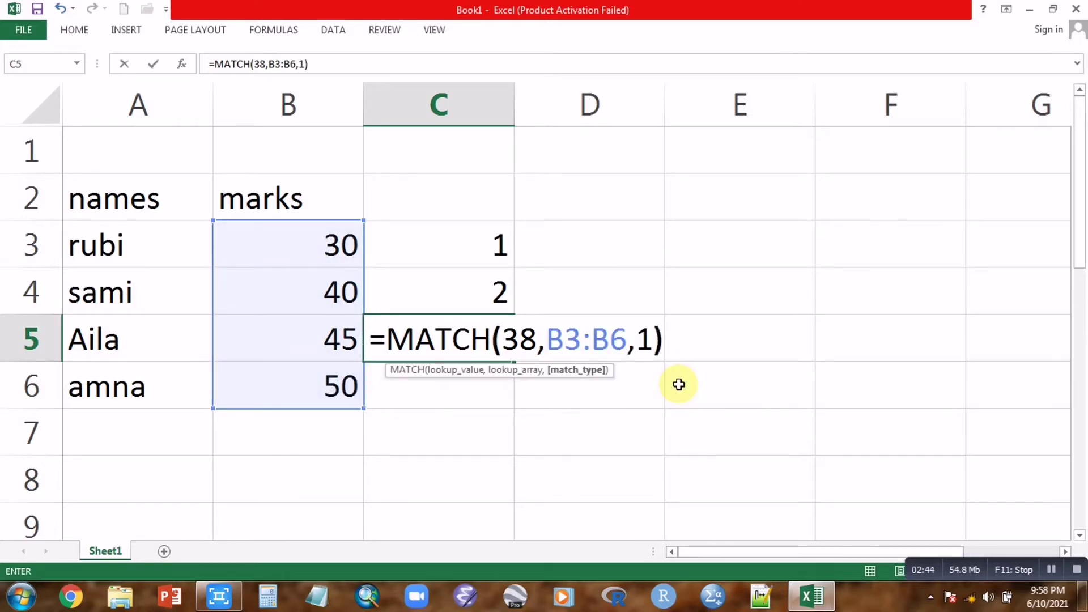
key("Return")
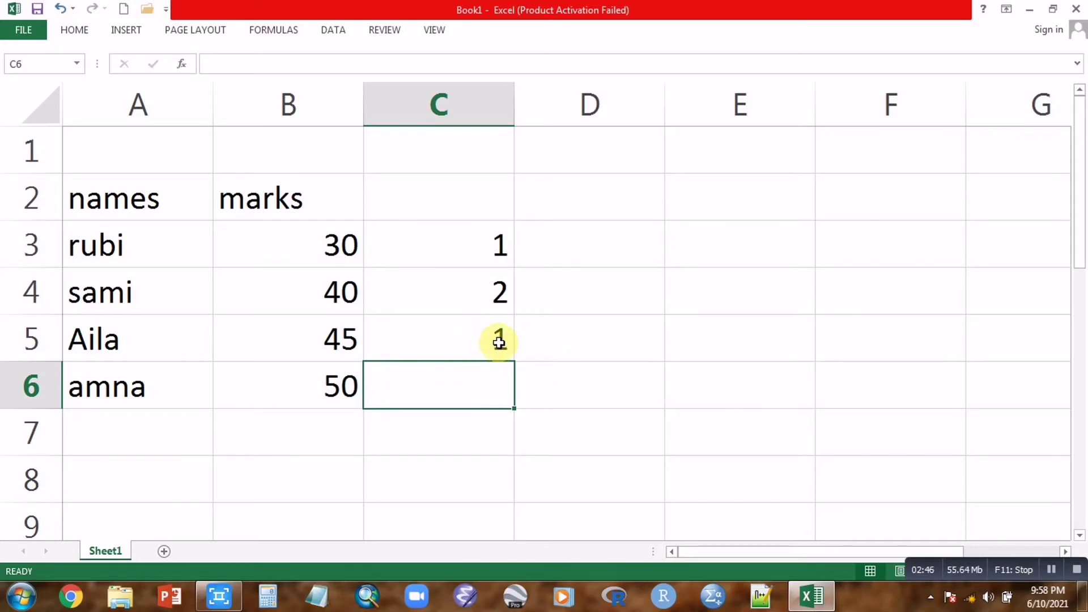
double_click(499, 342)
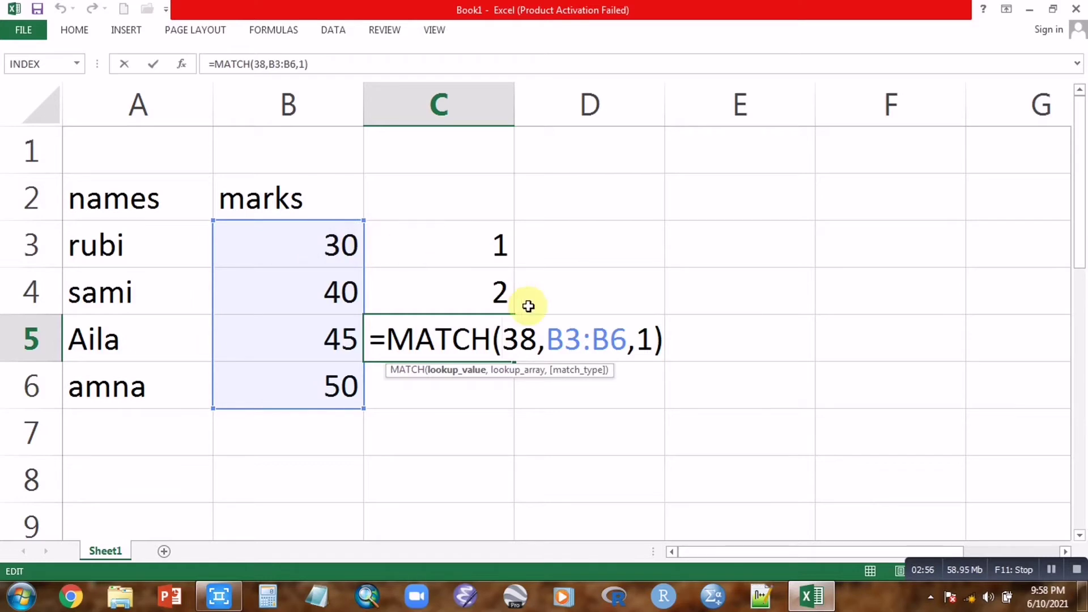
key("Return")
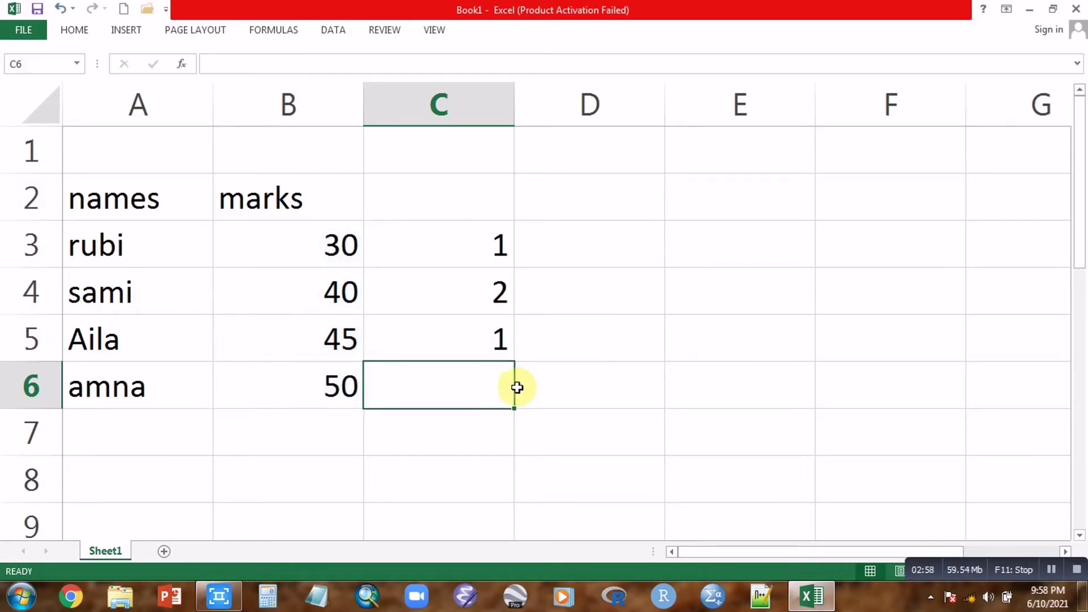
Step: Enter =MATCH(45,B3:B6,-1) in C6, which returns #N/A
double_click(456, 383)
type("=")
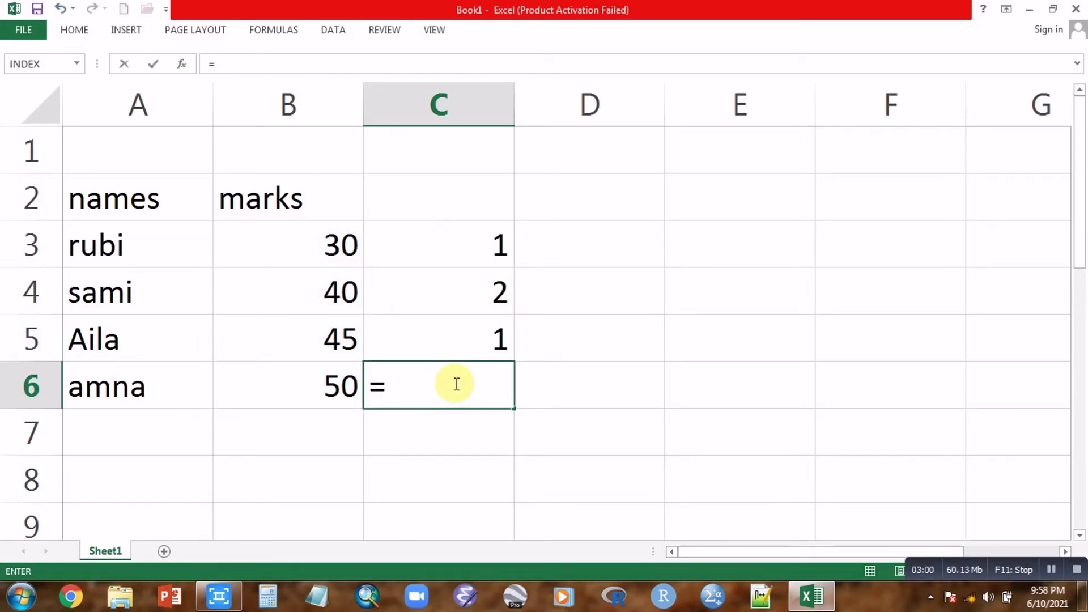
type("match")
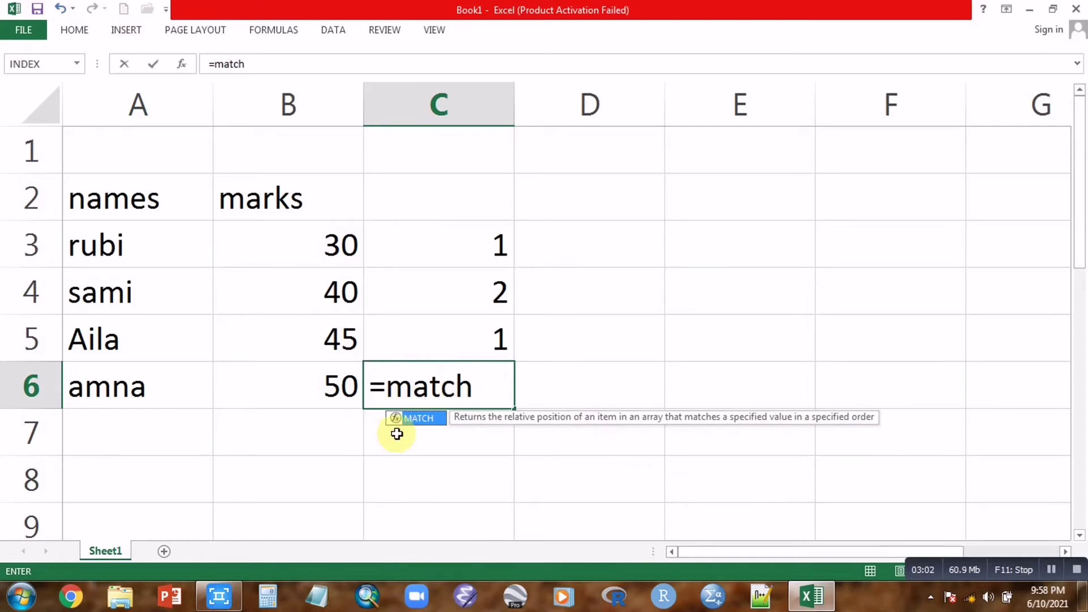
double_click(423, 417)
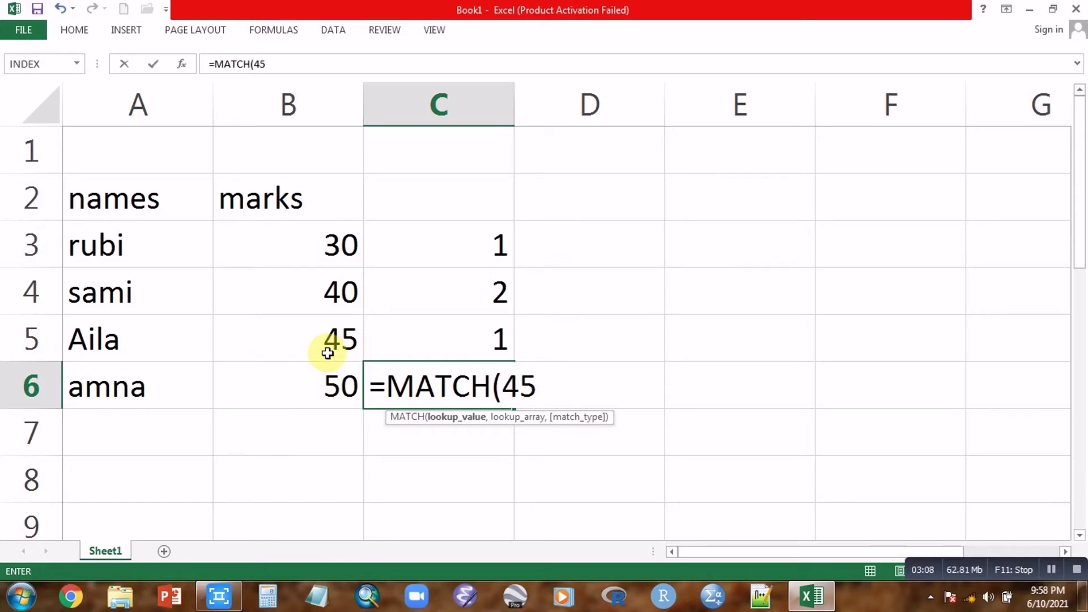
type(",")
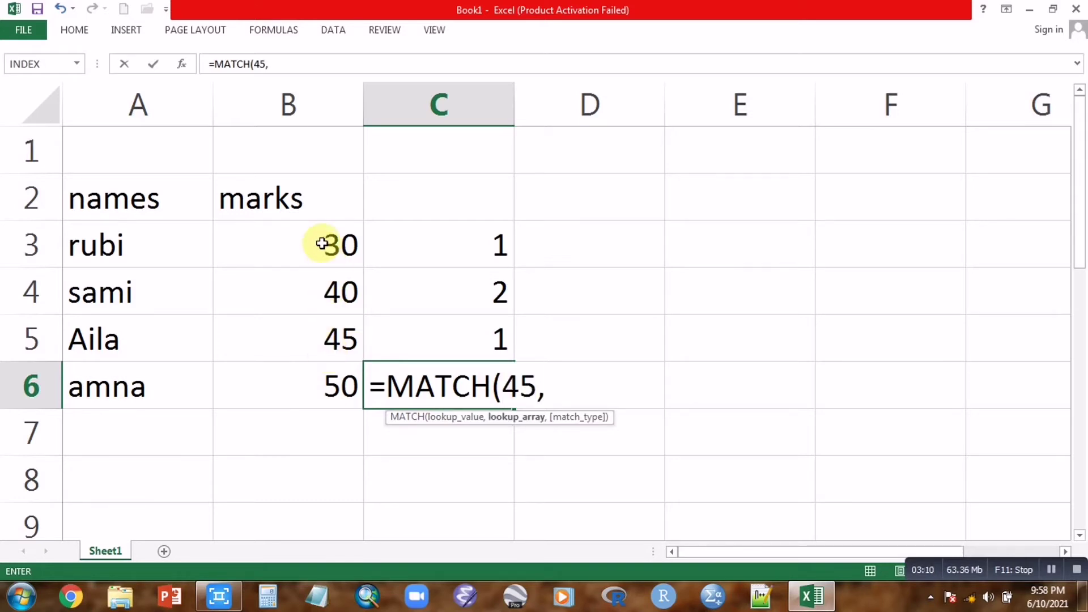
left_click_drag(323, 243, 311, 369)
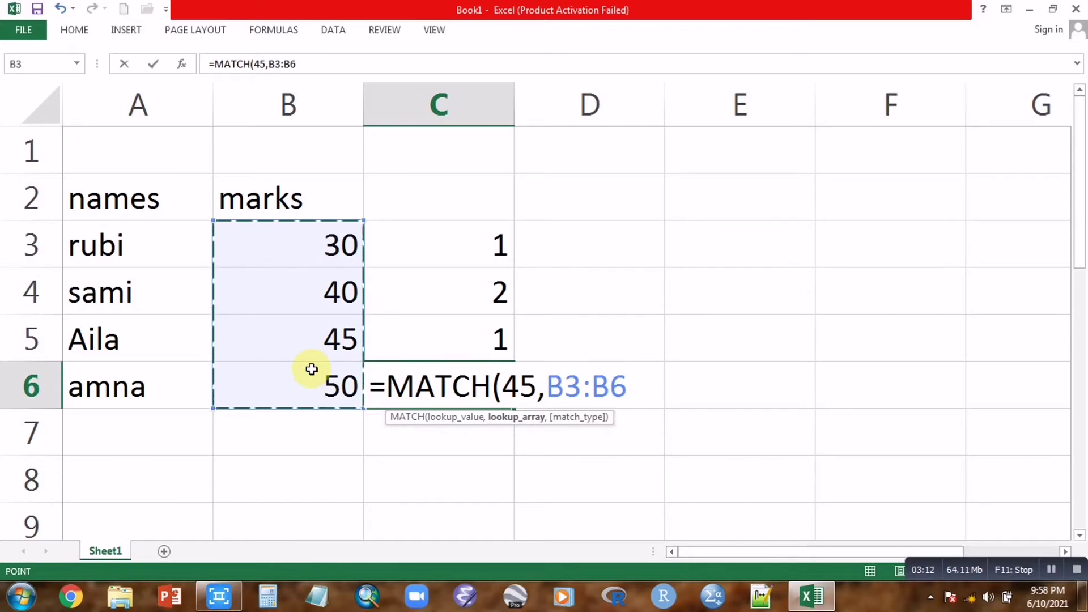
type(",")
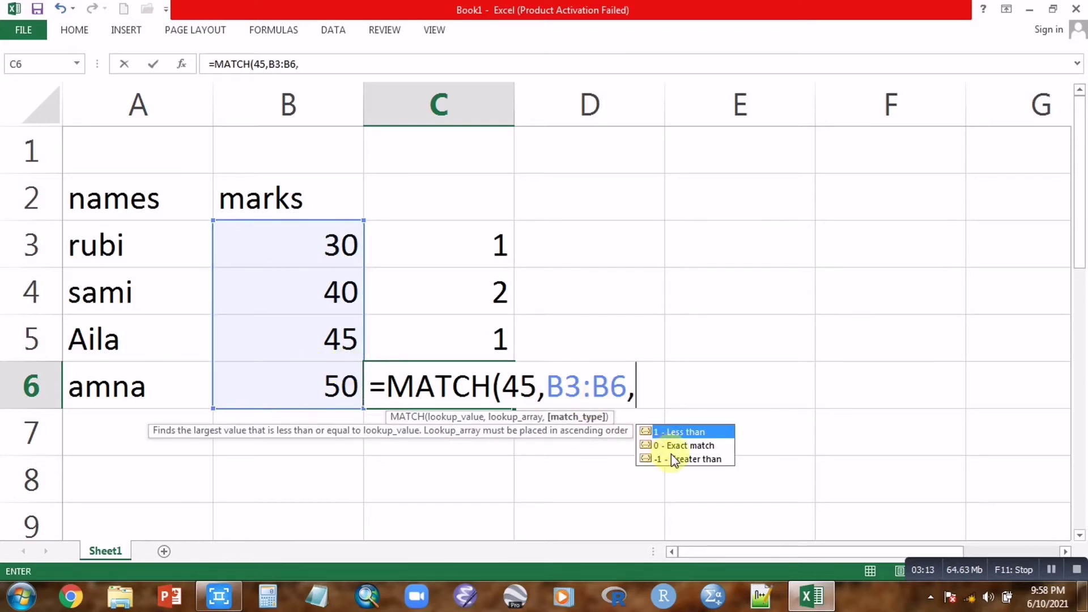
double_click(671, 458)
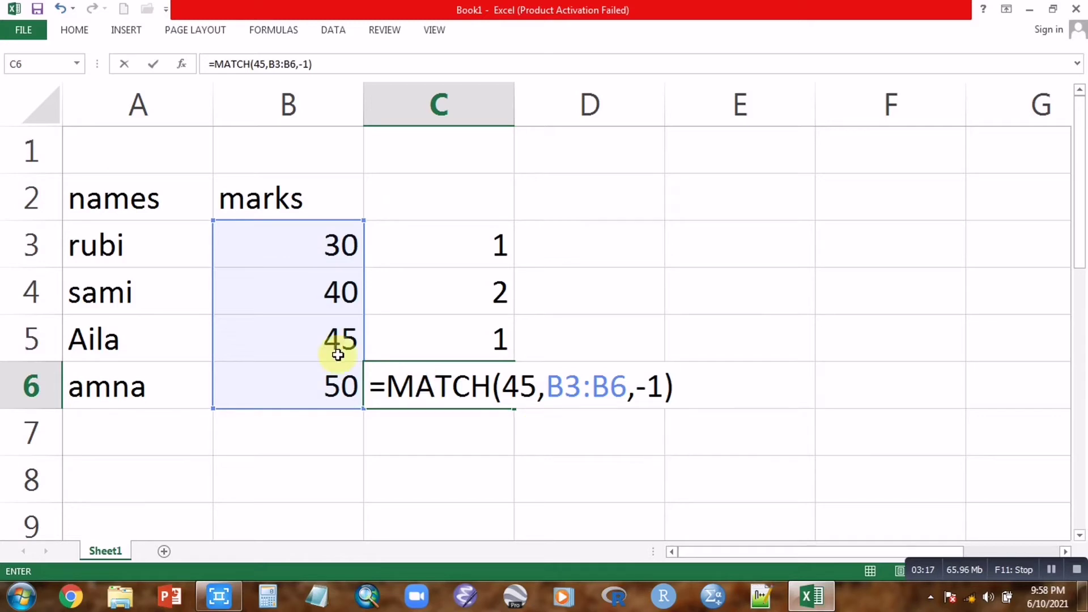
key("Return")
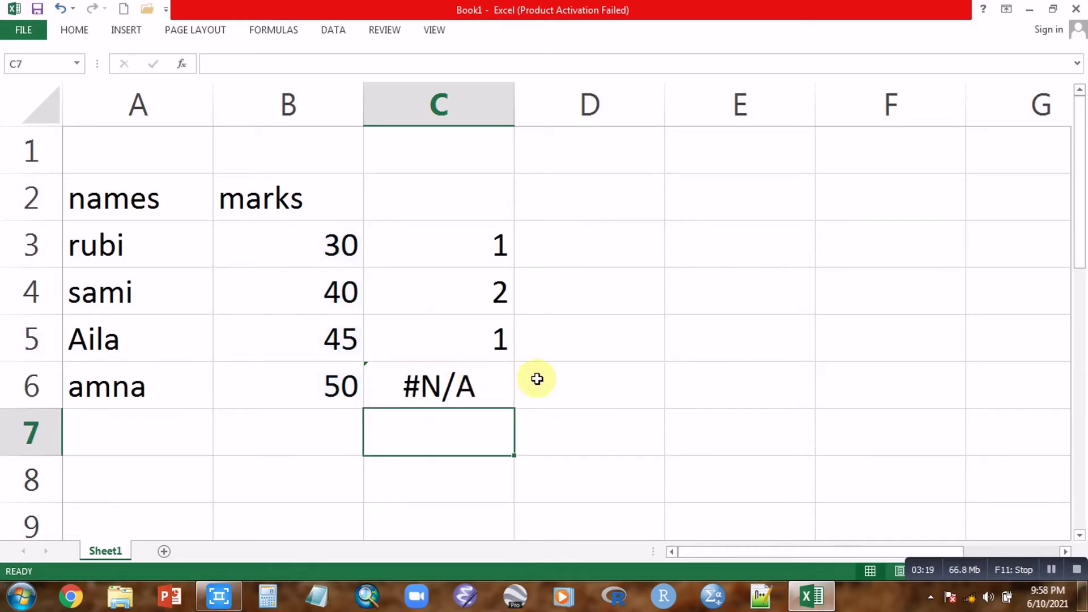
Step: Change C6's match type from -1 to 1 so it returns 3
double_click(467, 390)
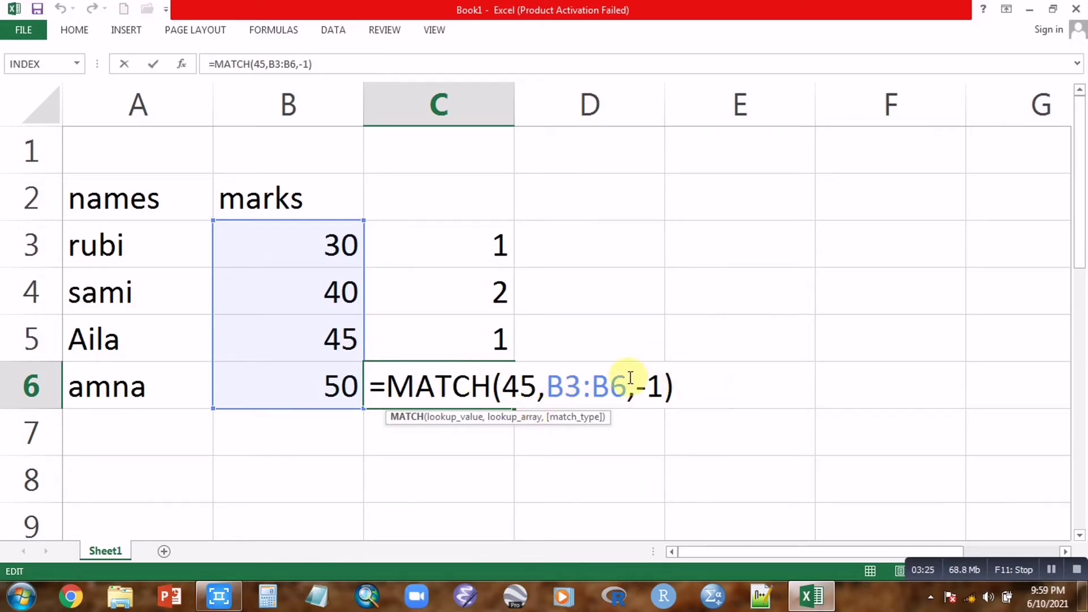
double_click(659, 386)
key("BackSpace")
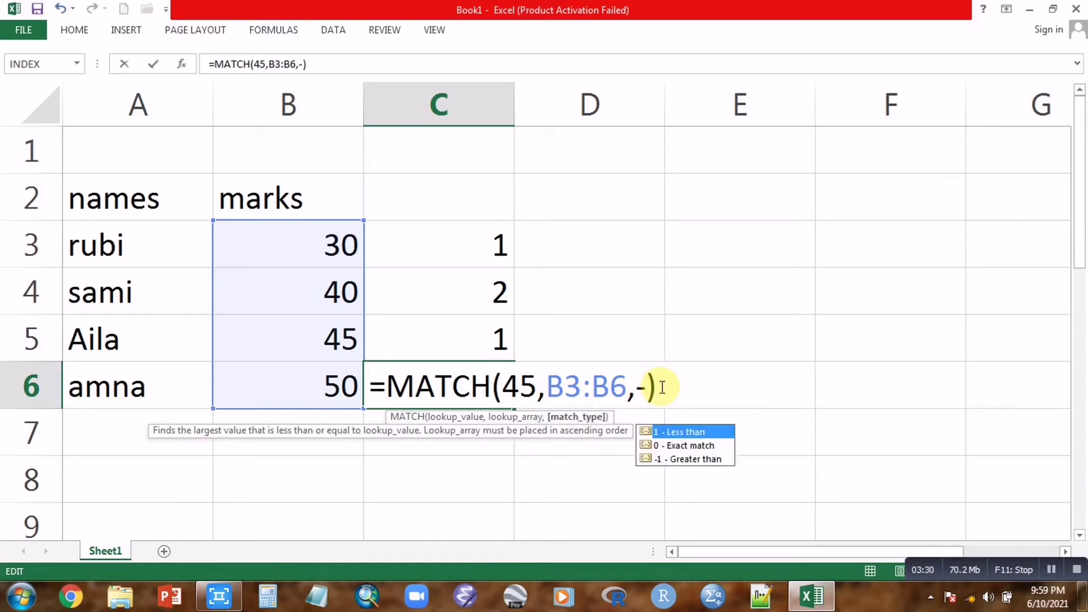
double_click(671, 432)
key("Return")
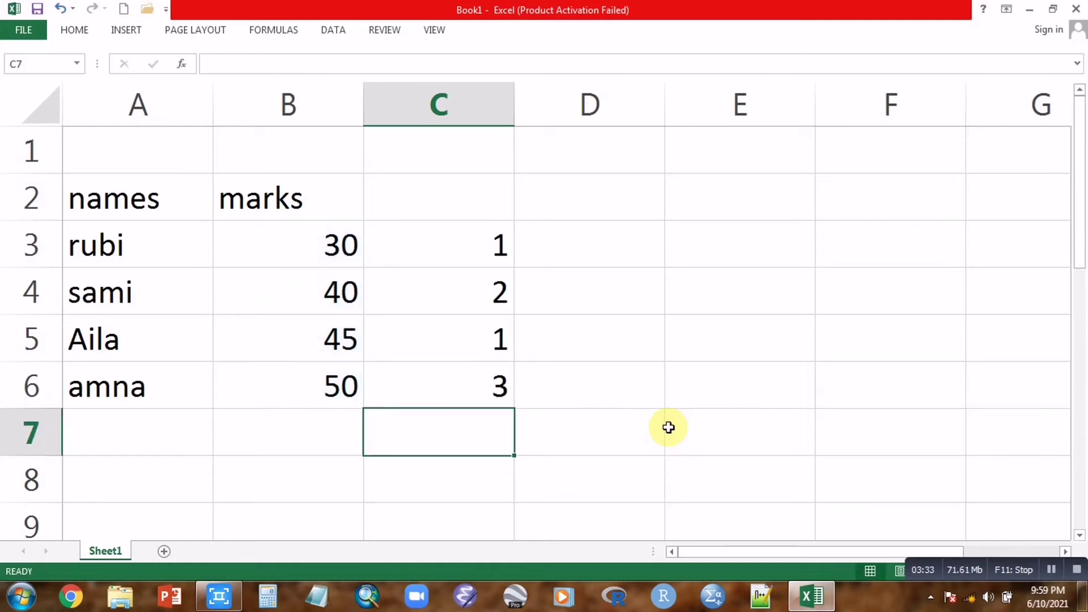
left_click(452, 388)
double_click(452, 388)
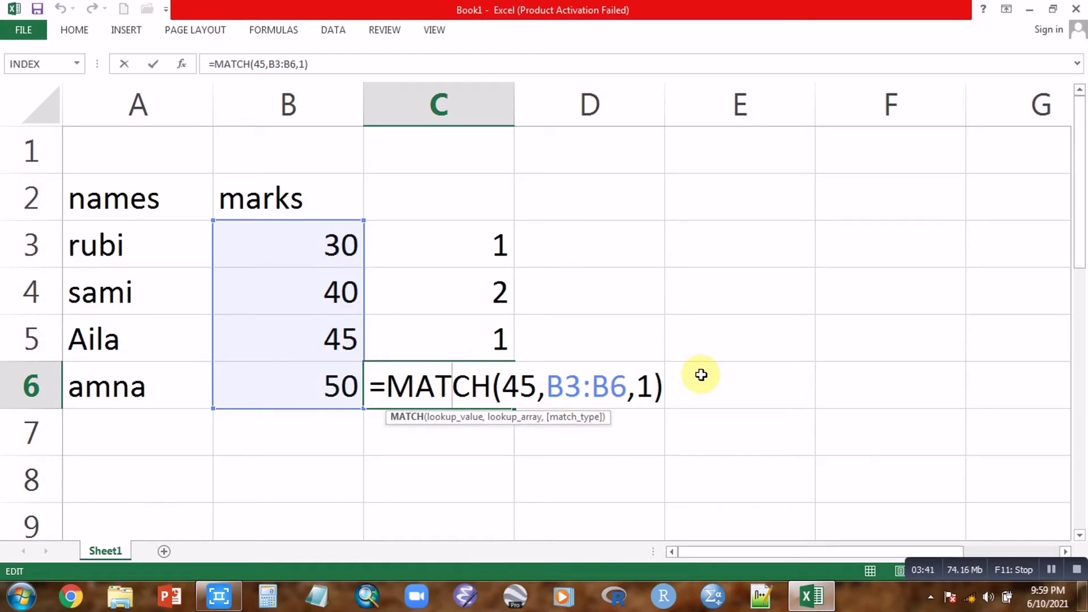
key("Return")
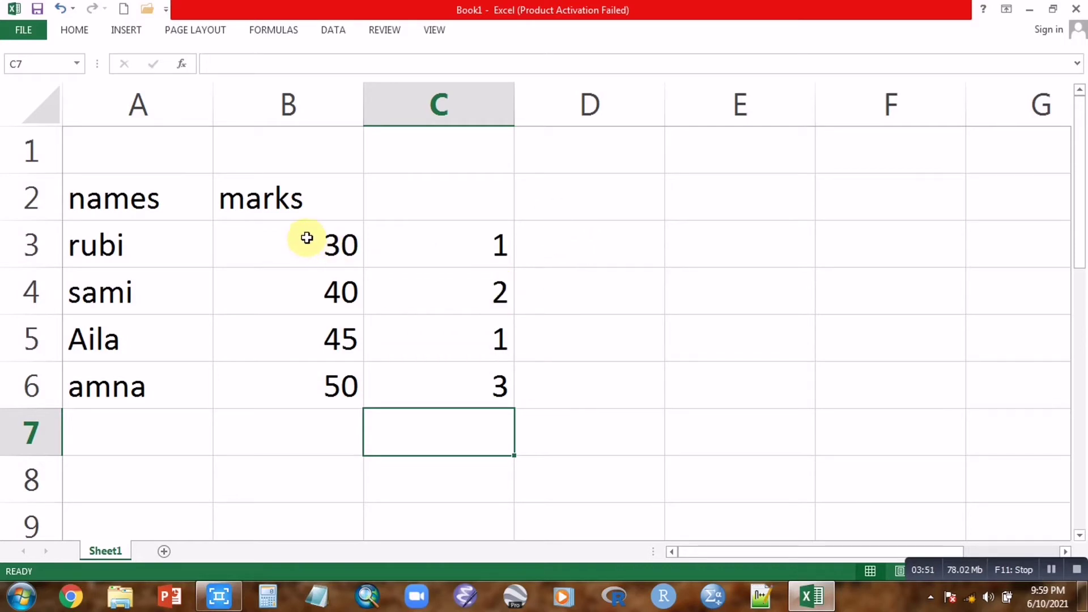
Step: Replace the marks in B3:B6 with 90, 80, 70 and 50 in descending order
left_click_drag(306, 239, 316, 379)
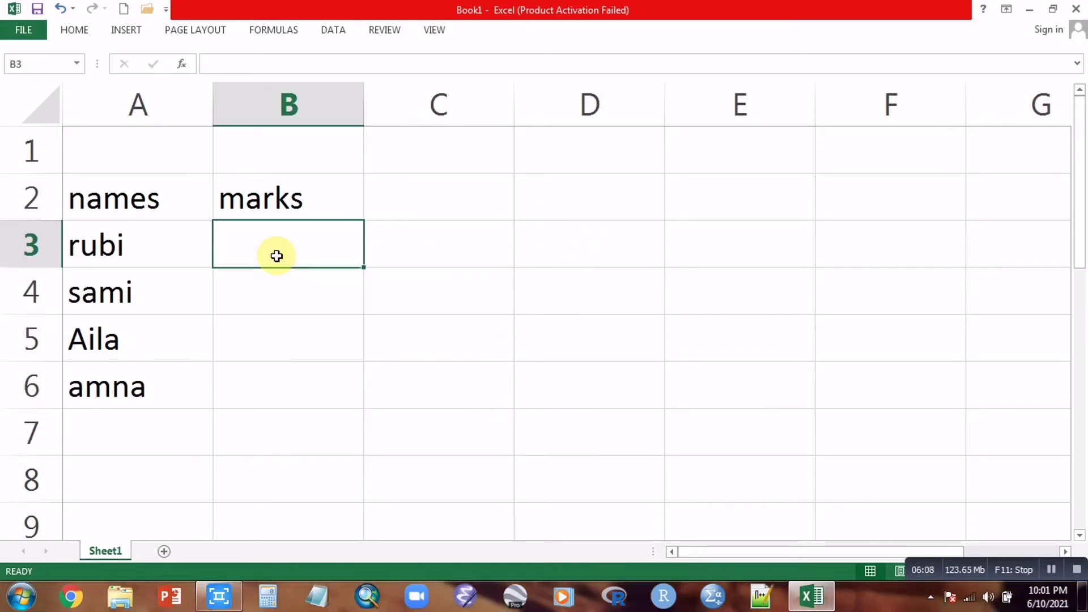
type("90")
key("Return")
type("8")
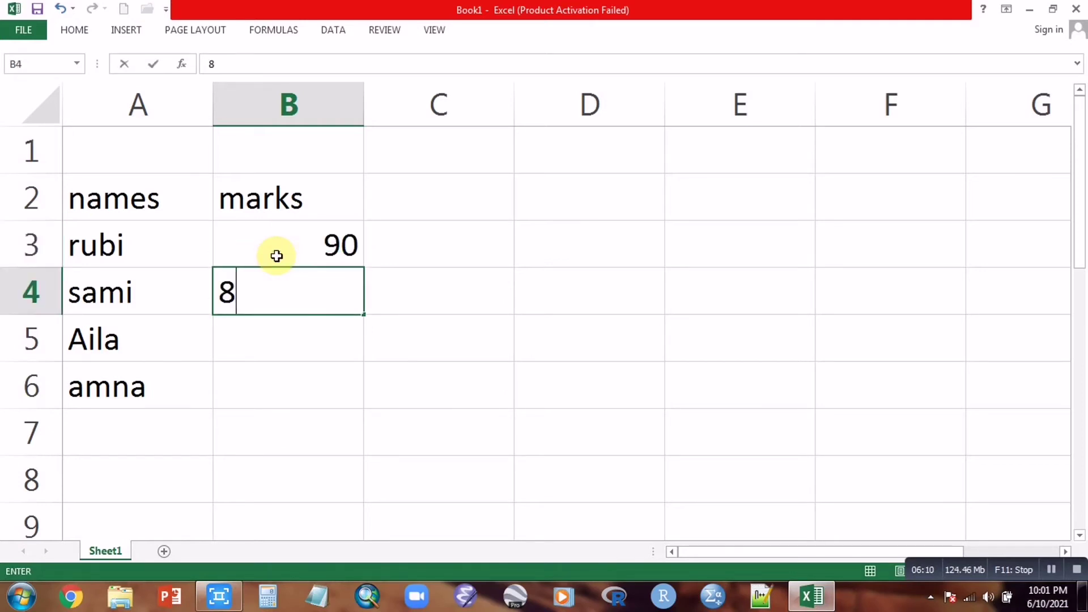
type("0")
key("Return")
type("7")
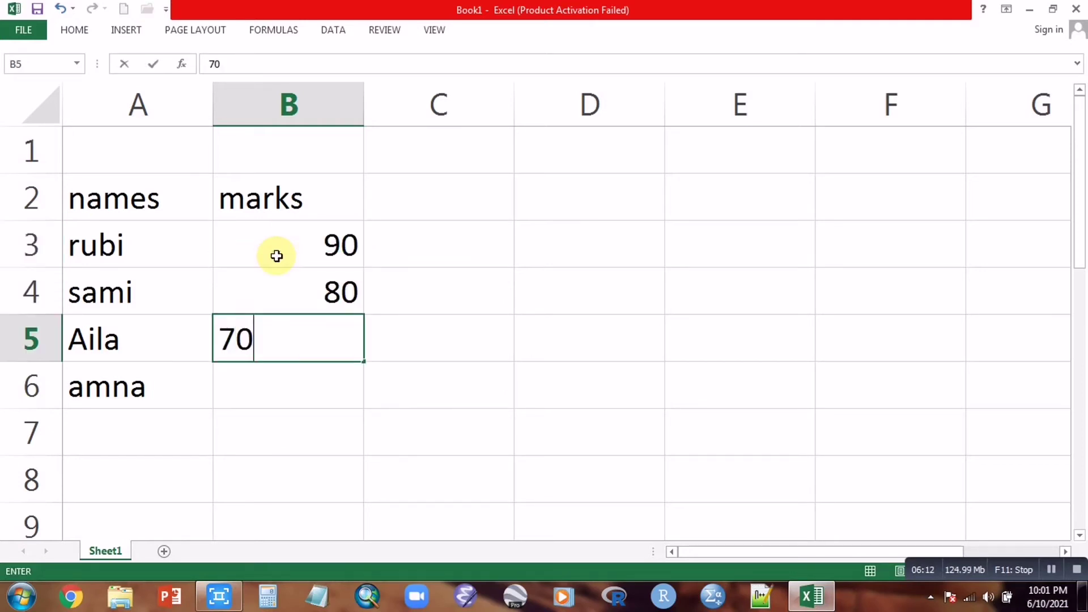
key("Return")
type("50")
key("Return")
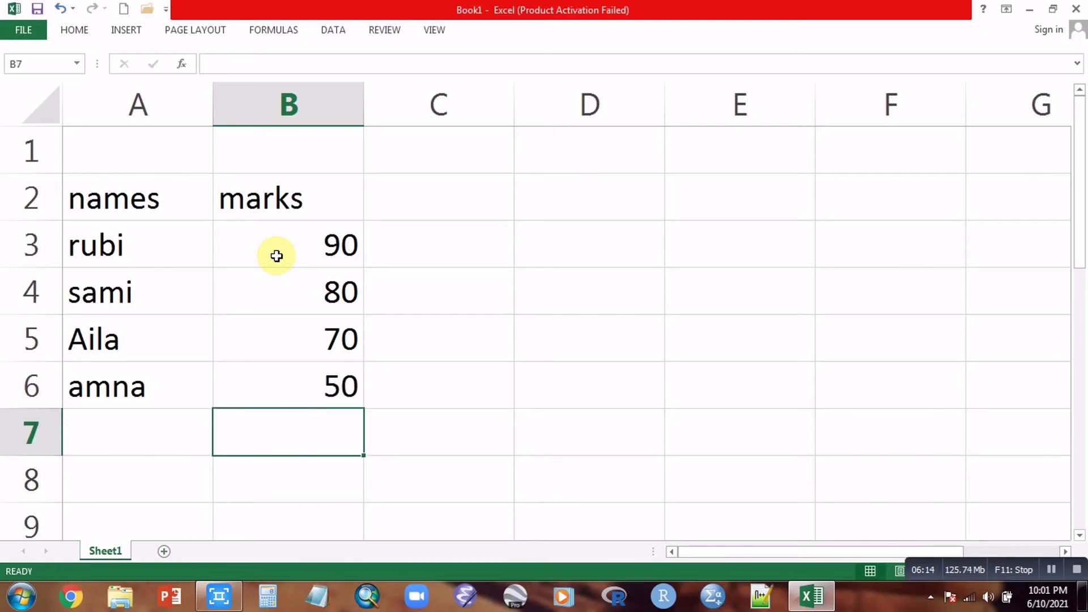
Step: Enter =MATCH(50,B3:B6,-1) in C3, returning 4
left_click(445, 242)
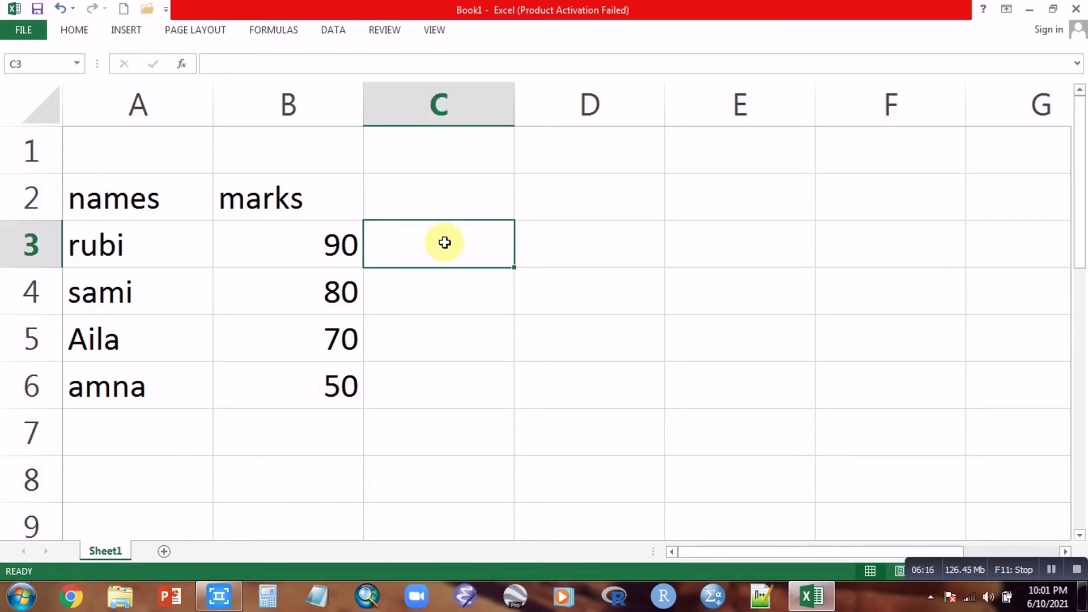
type("=matc")
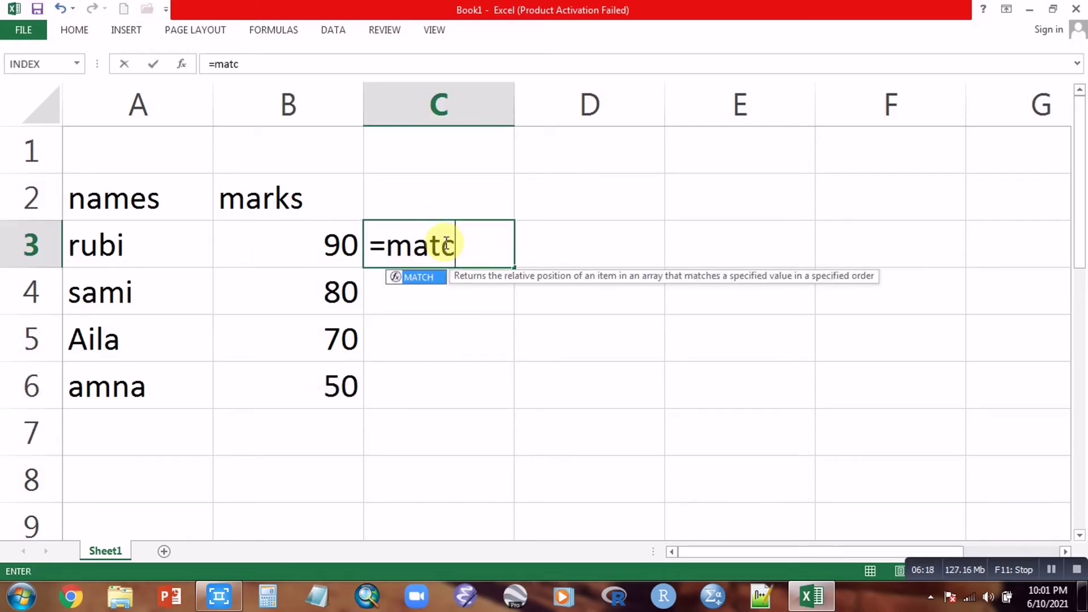
double_click(421, 276)
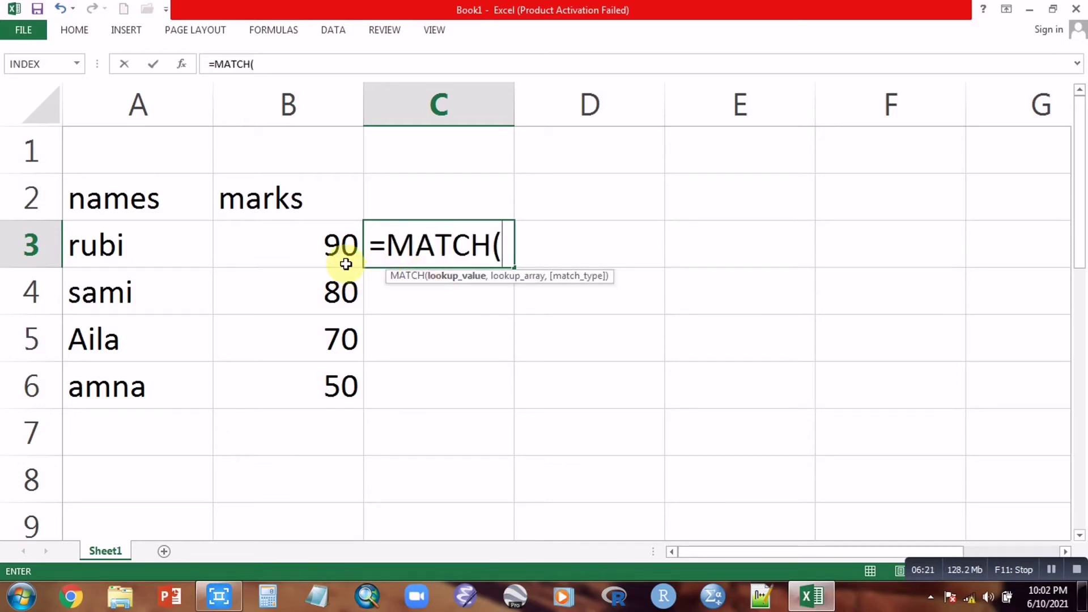
type("6")
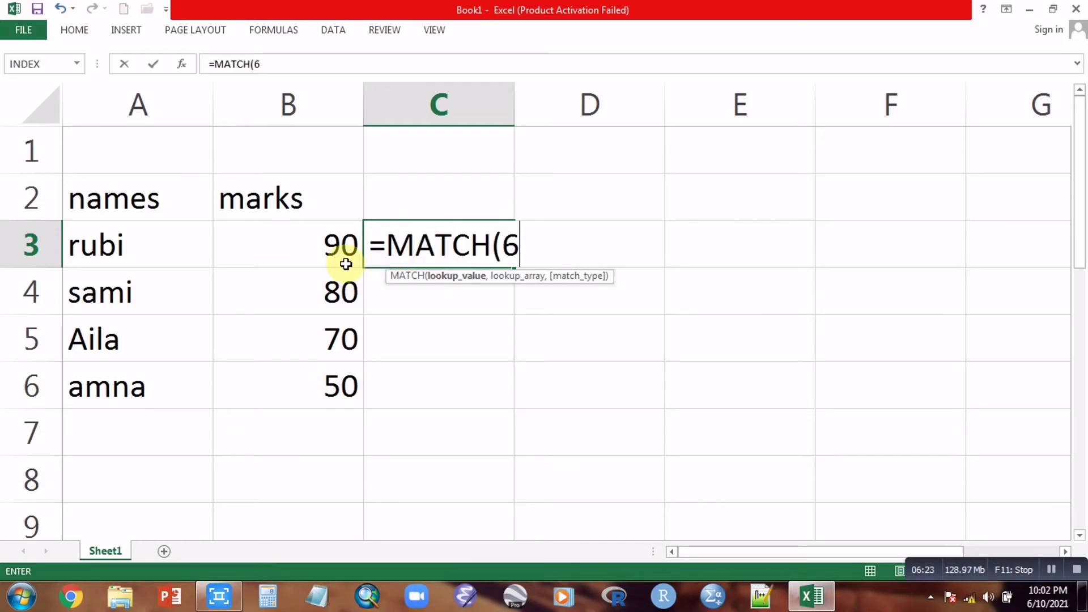
key("BackSpace")
type("50")
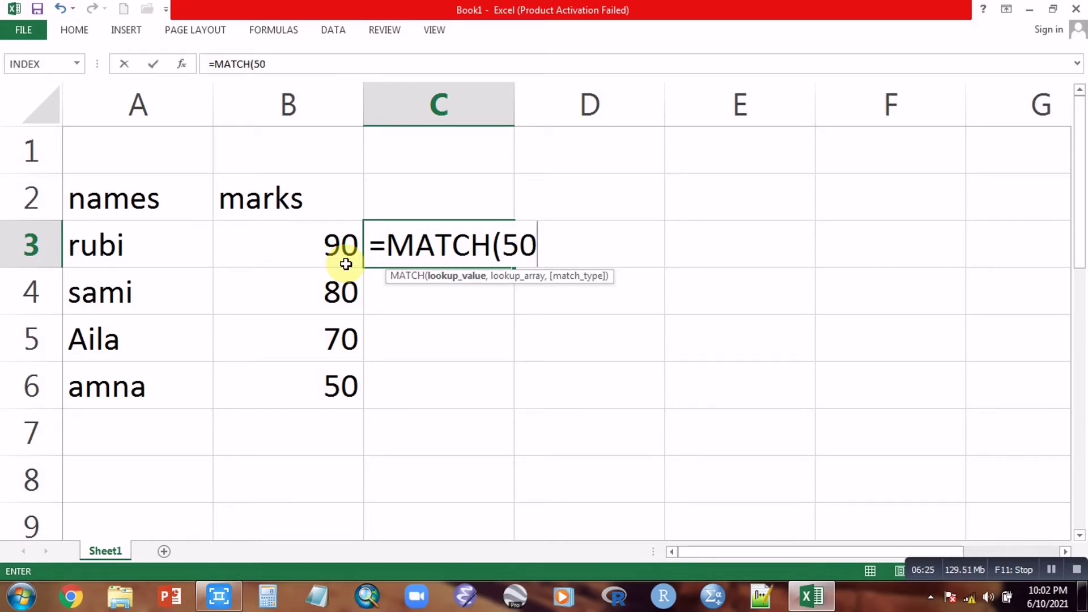
type(",")
left_click_drag(316, 243, 333, 371)
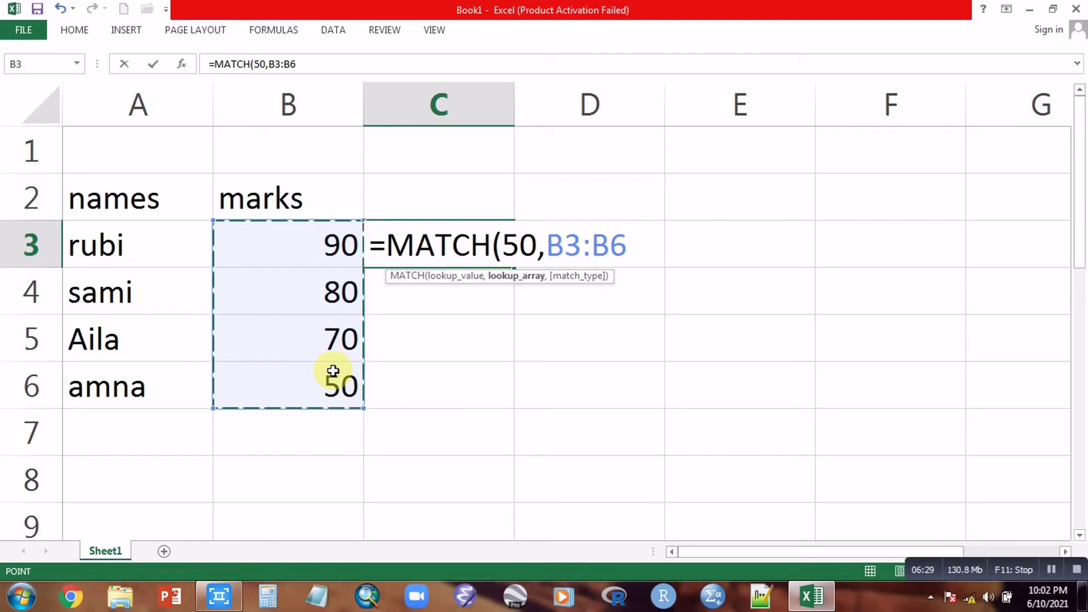
type(",")
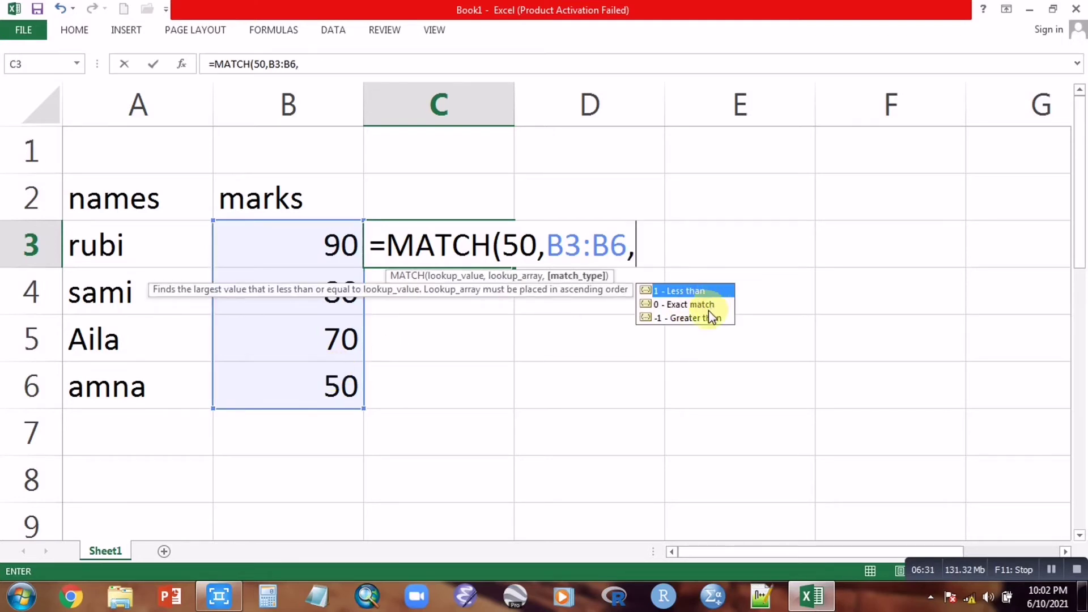
double_click(706, 318)
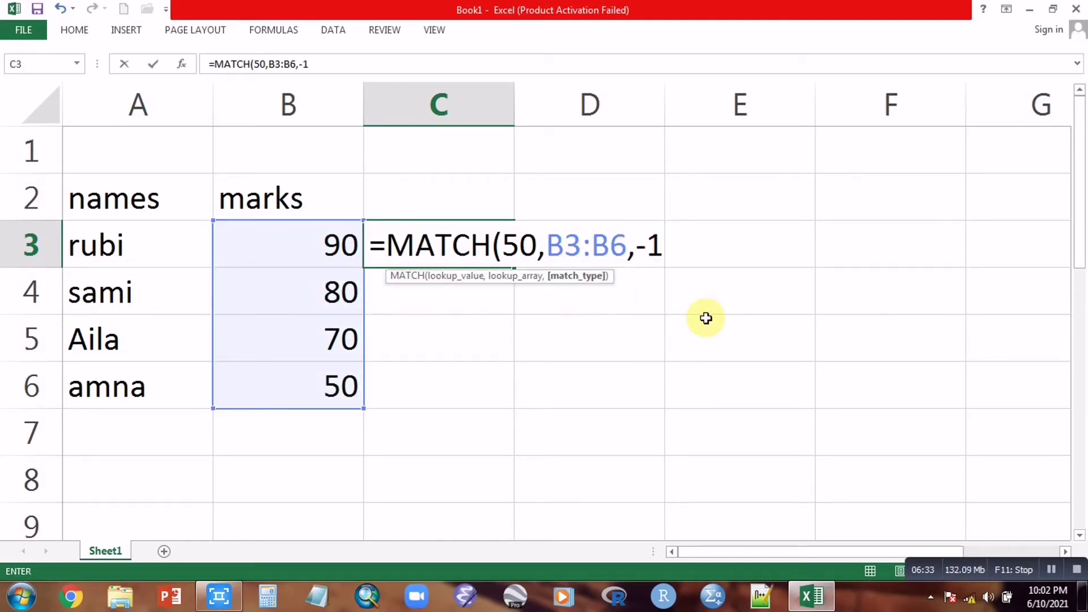
type(")")
key("Return")
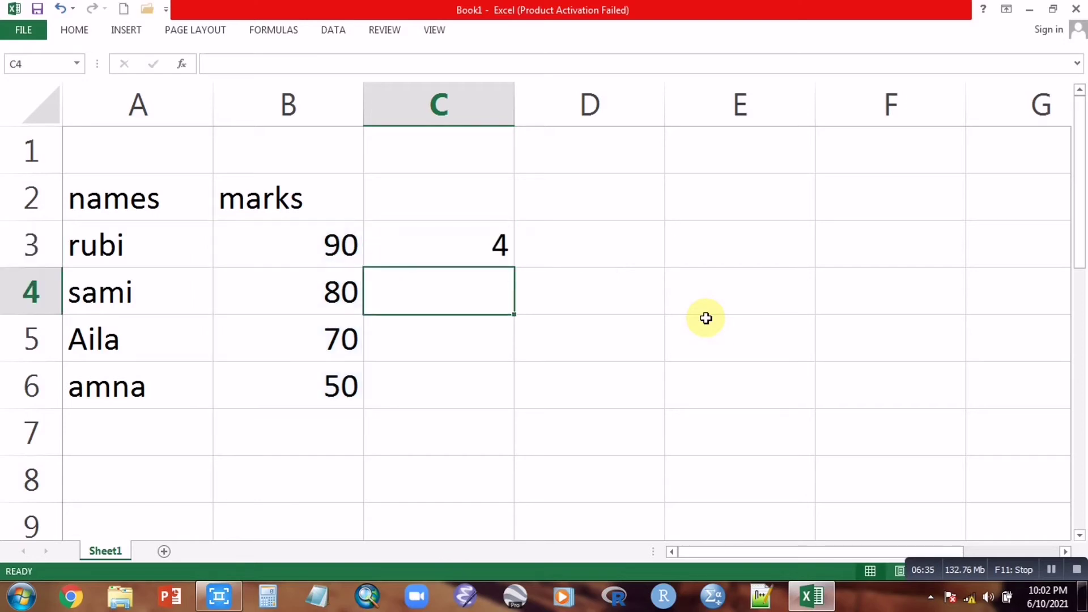
Step: Recheck C3, then enter =MATCH(65,B3:B6,-1) in C4, returning 3
double_click(475, 250)
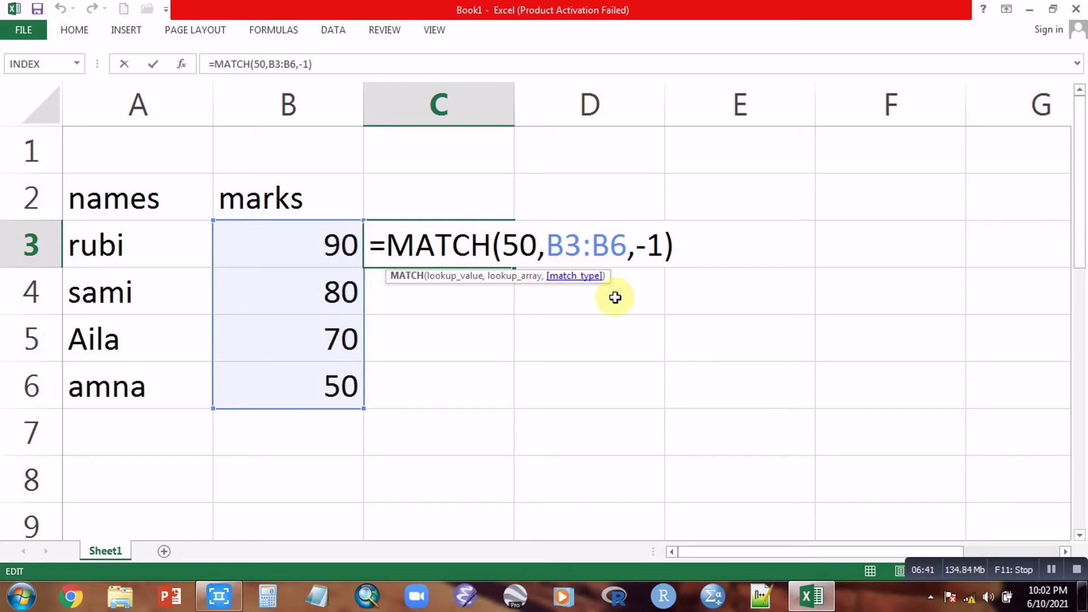
left_click(721, 239)
key("Return")
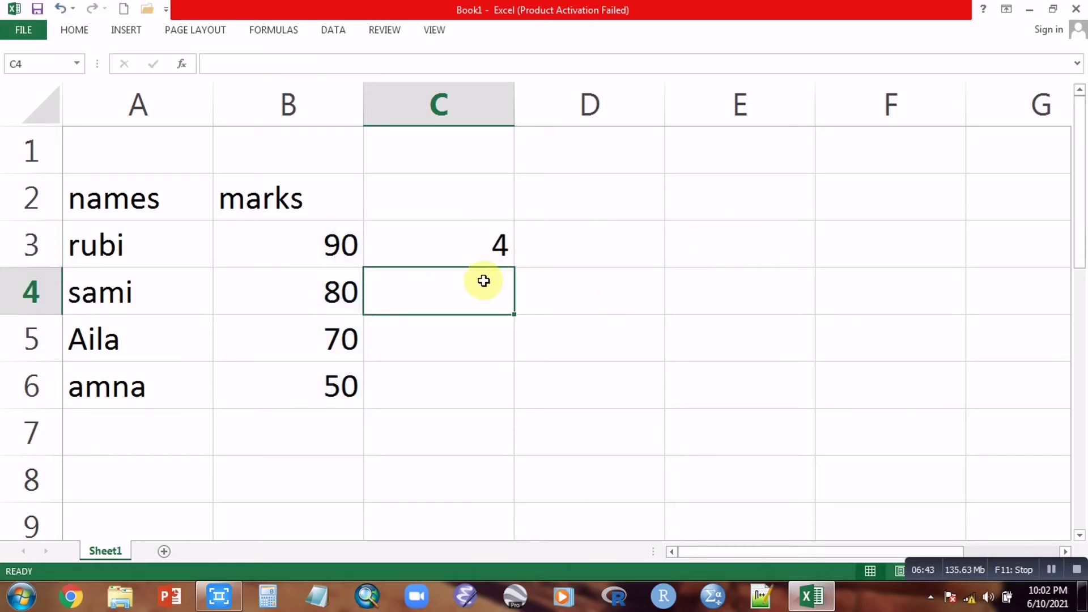
type("=m")
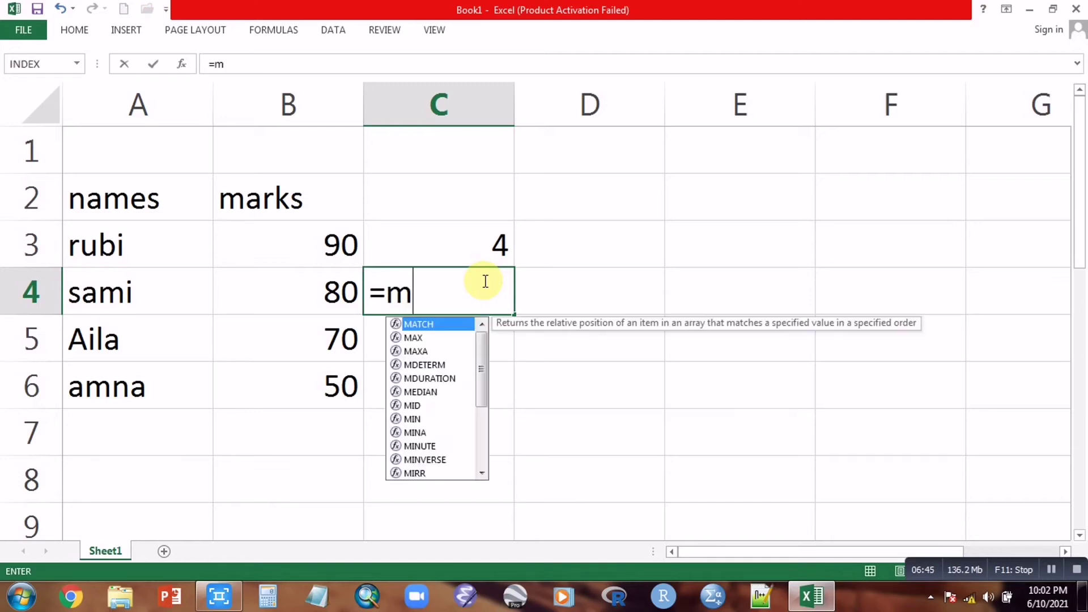
type("atc")
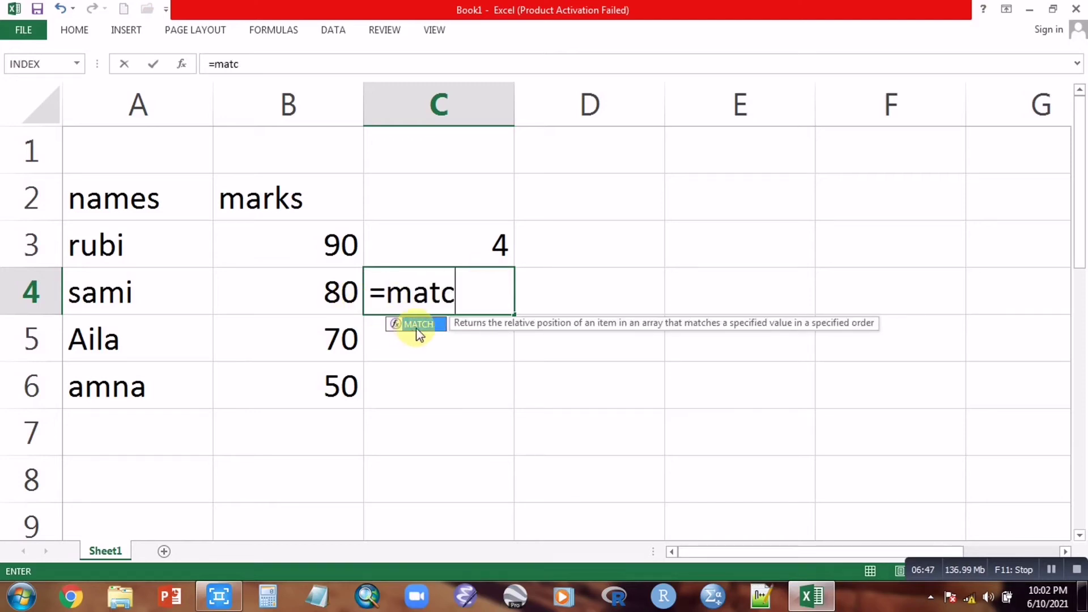
double_click(417, 325)
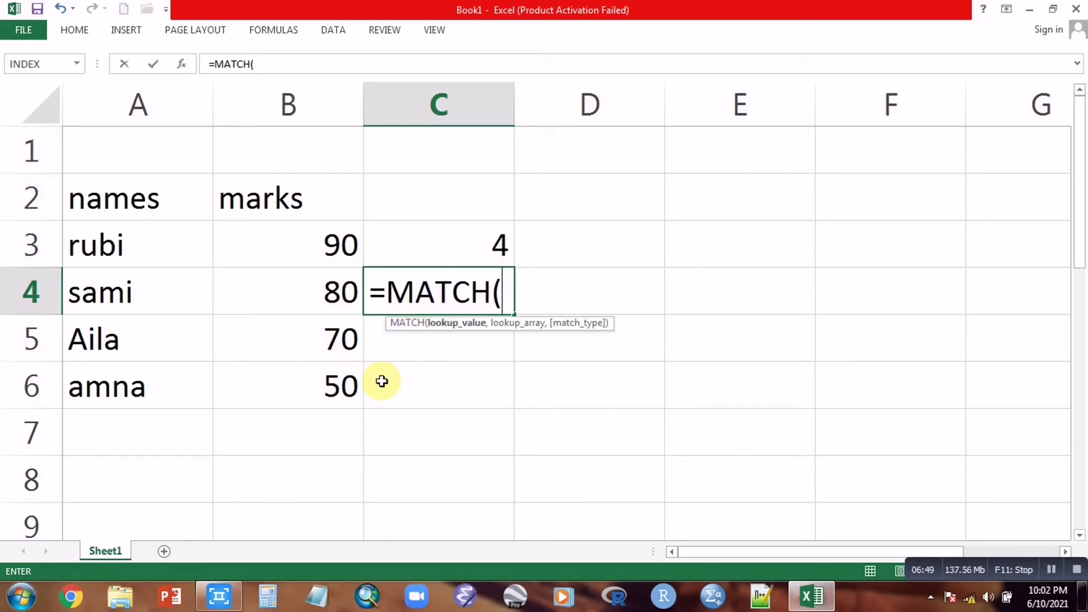
type("6")
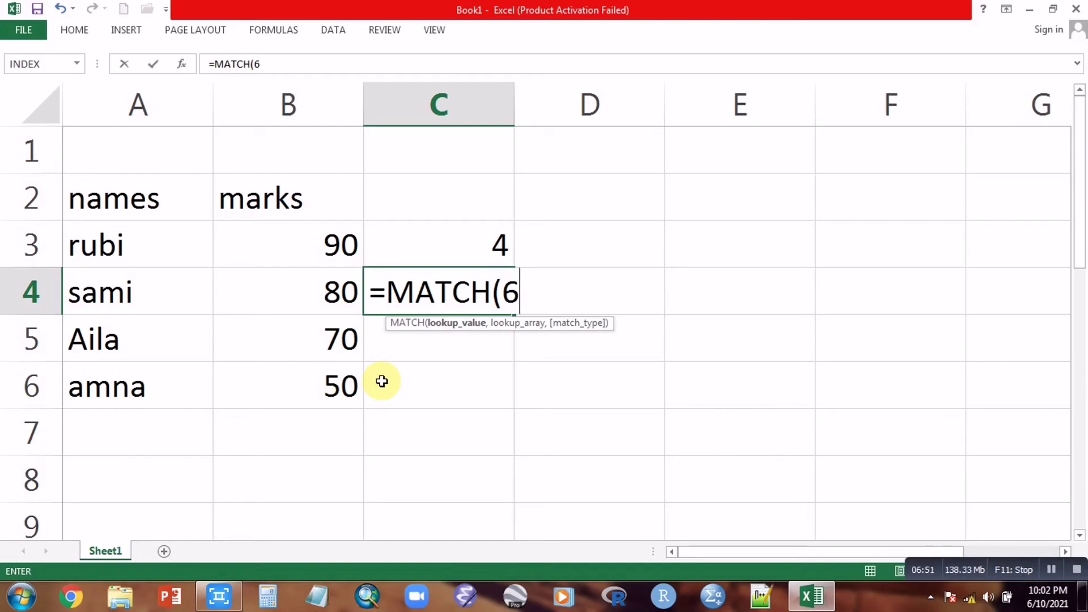
type("5,")
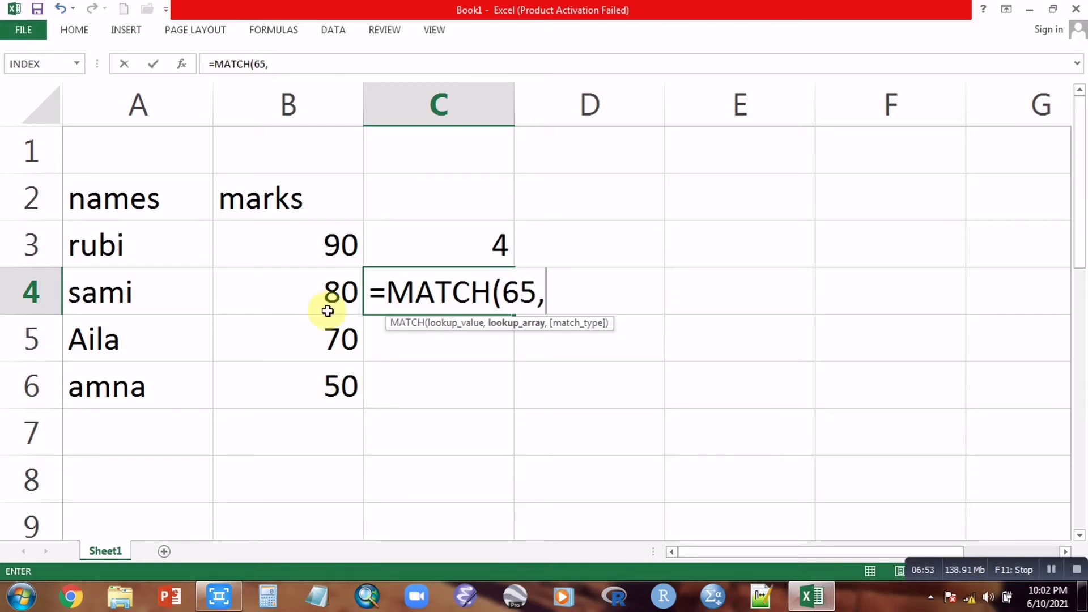
left_click_drag(306, 245, 321, 377)
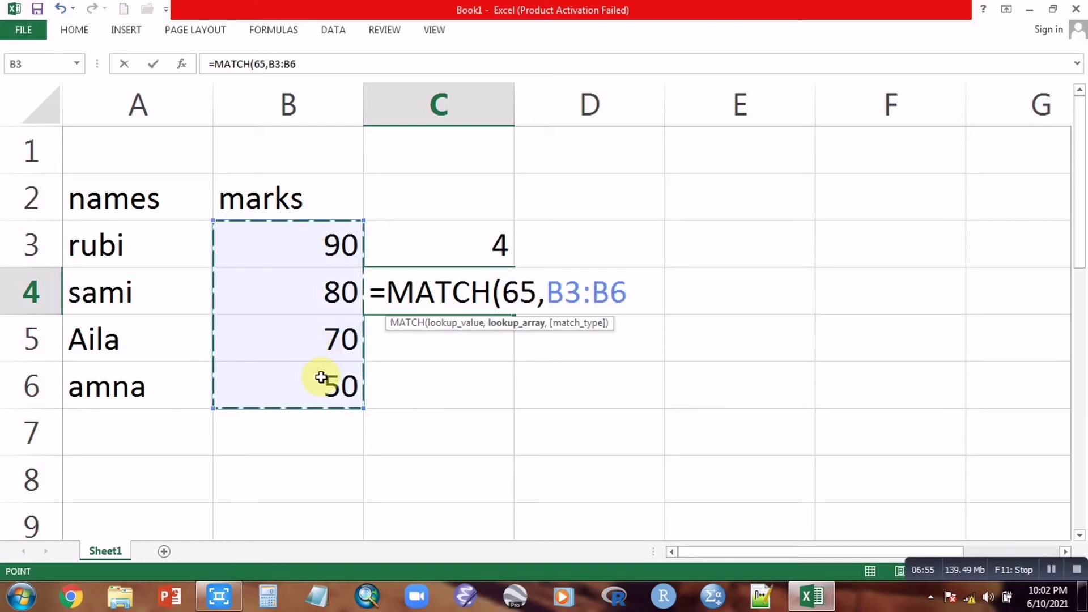
type(",")
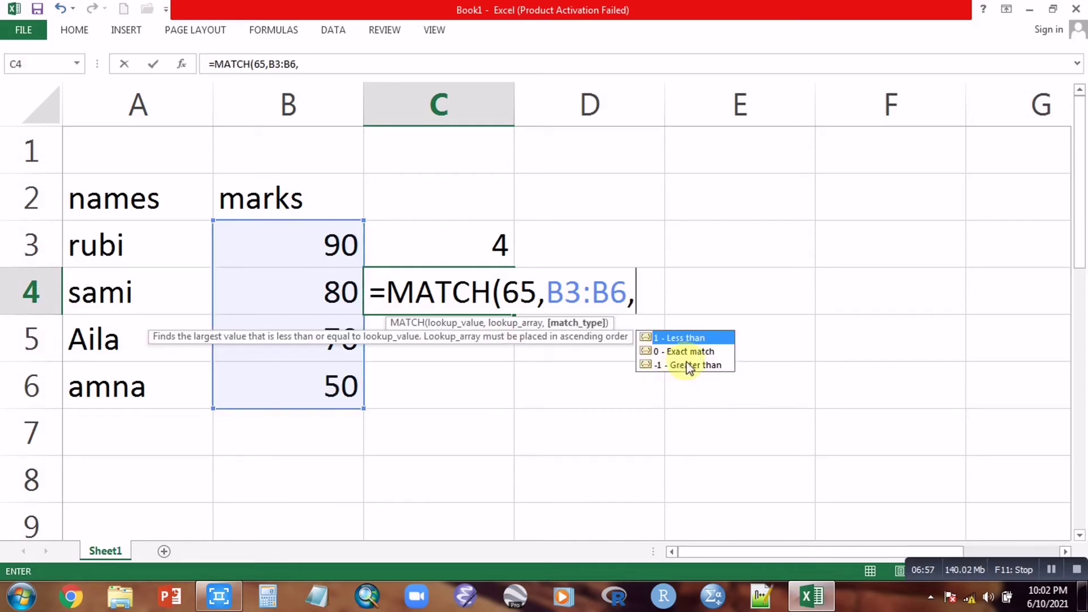
double_click(685, 363)
type(")")
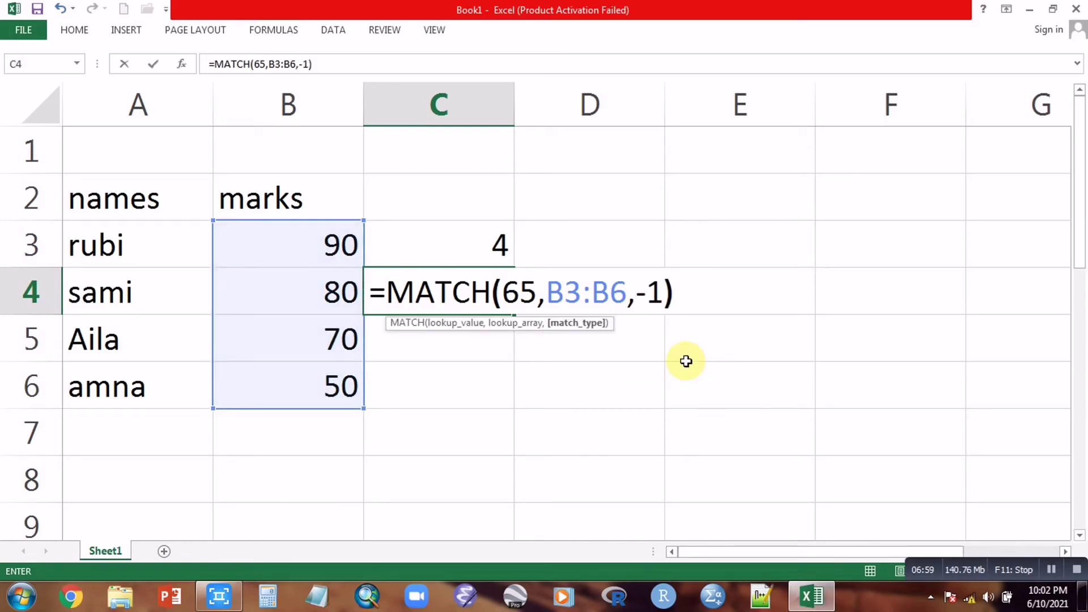
key("Return")
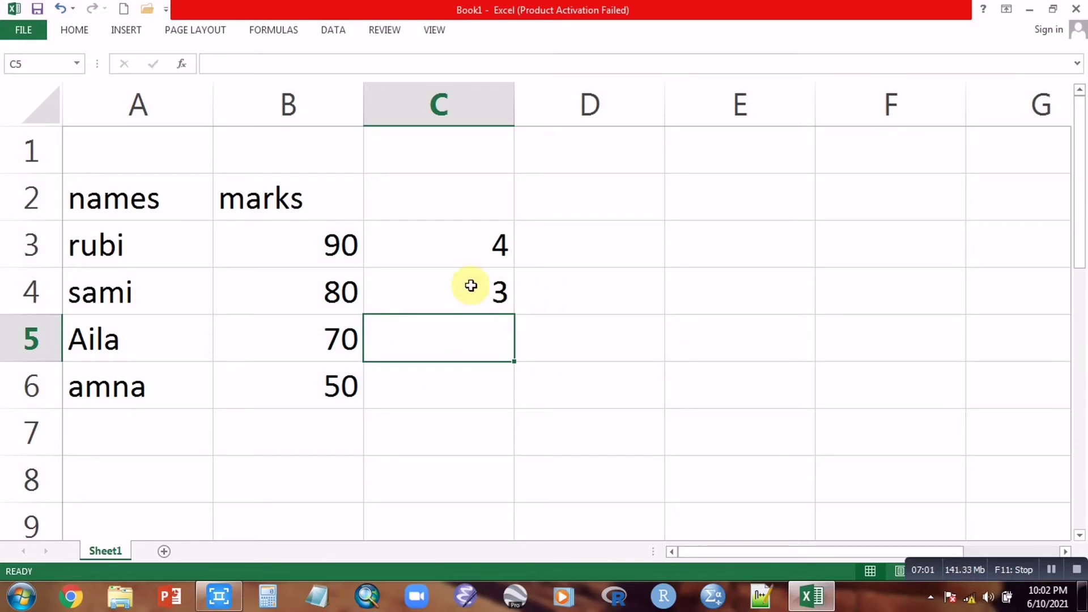
Step: Enter =MATCH(70,B3:B6,1) in C5 with the less-than match type
double_click(472, 292)
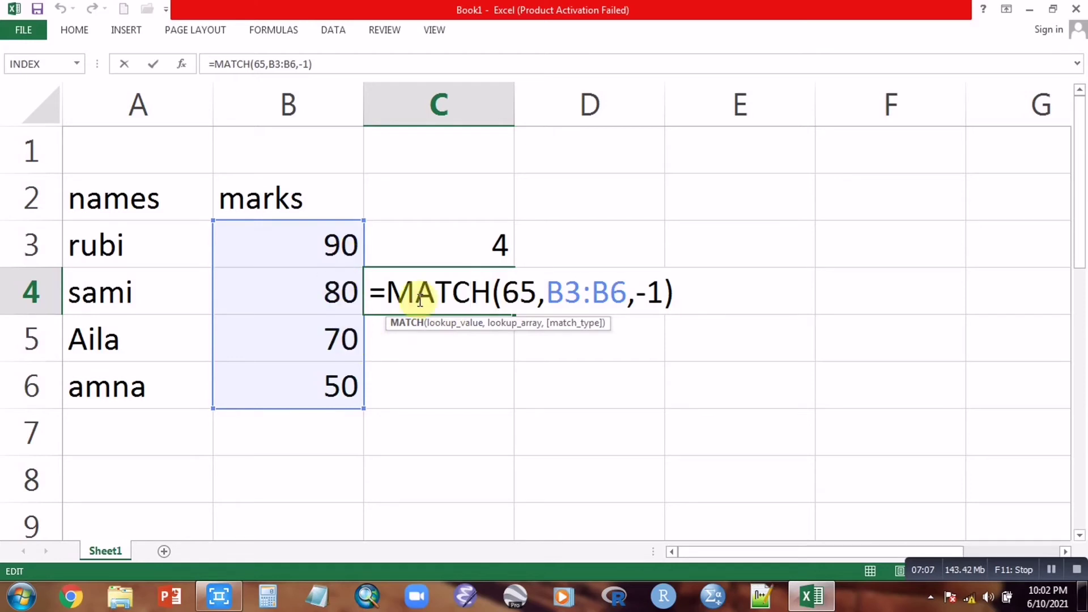
key("Return")
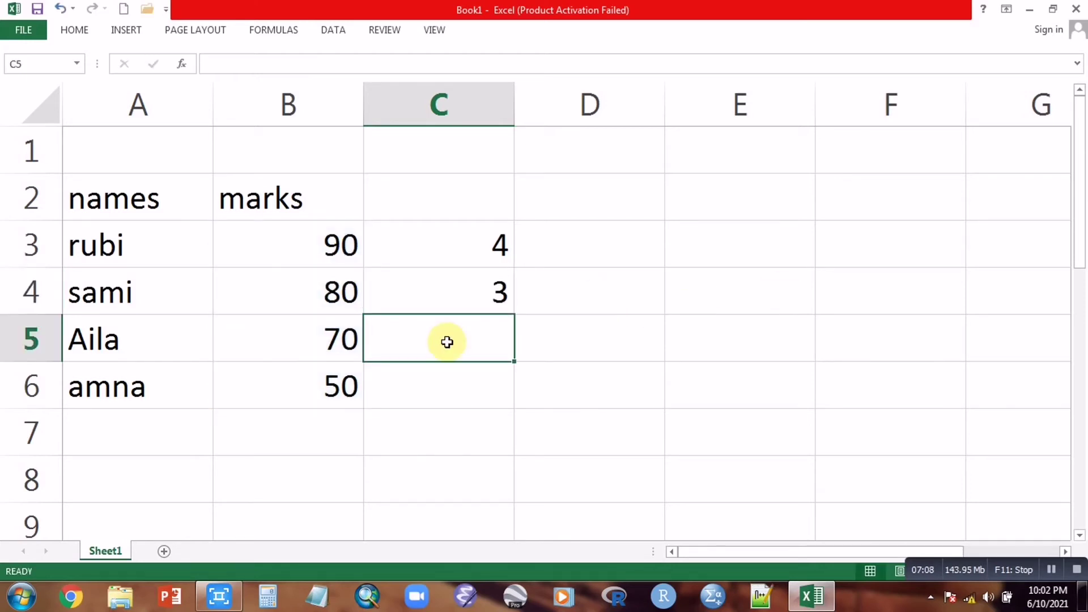
type("=ma")
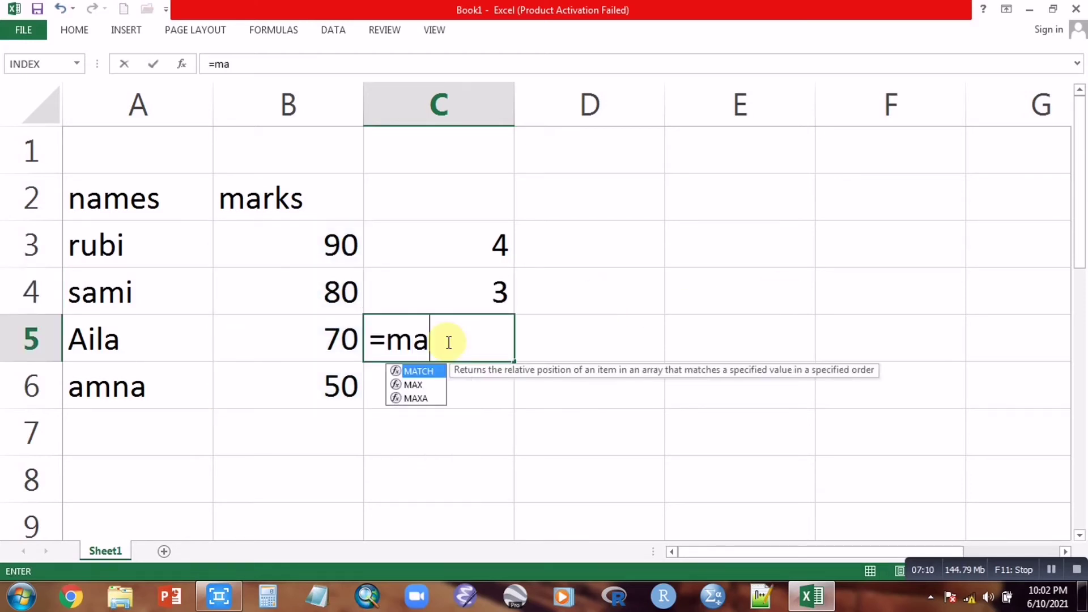
type("tch")
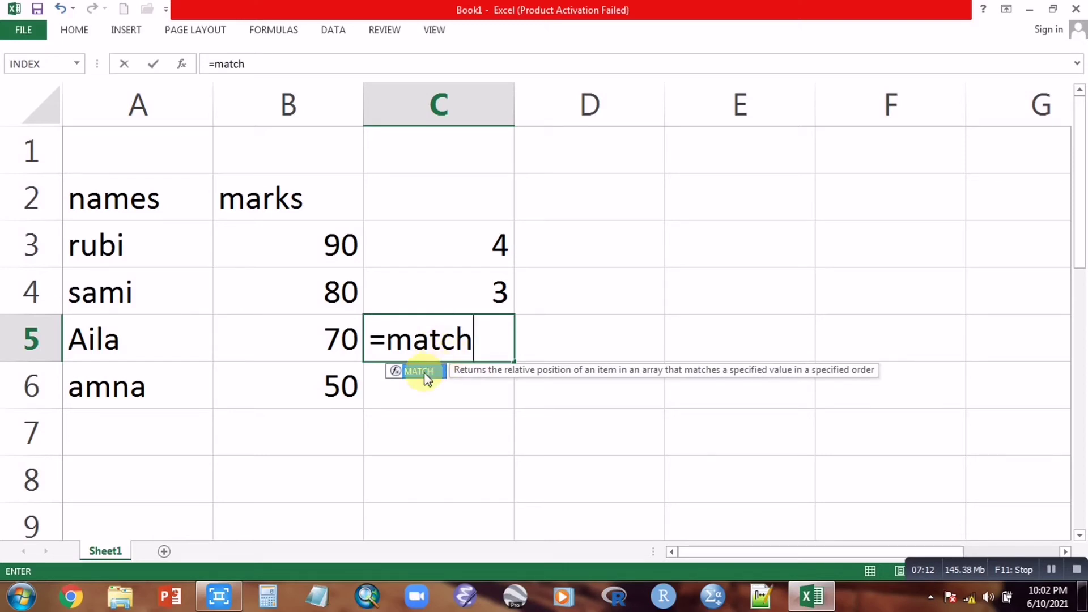
double_click(424, 371)
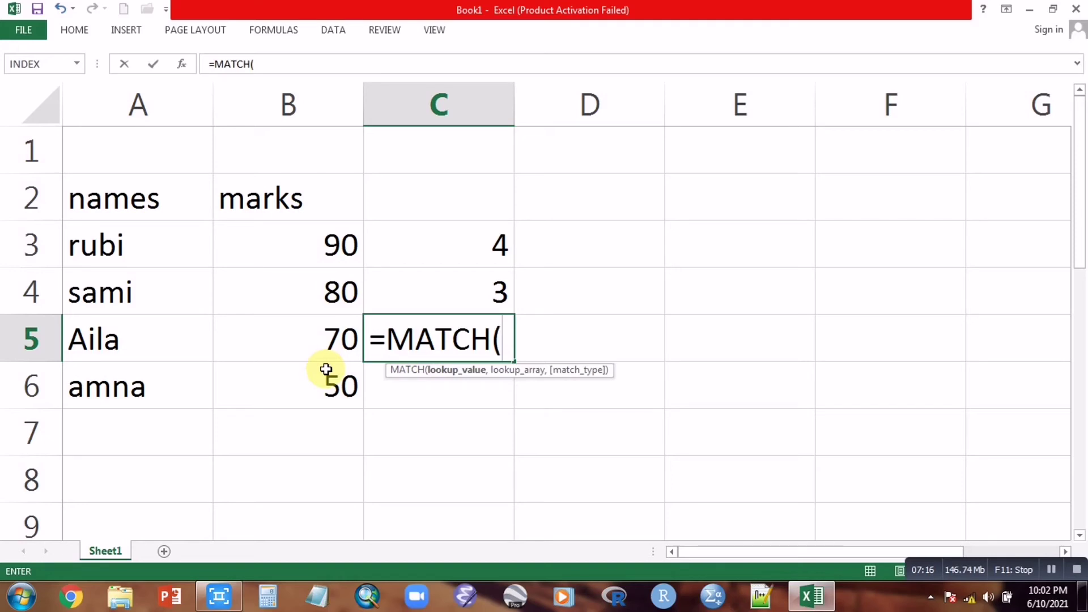
type("70")
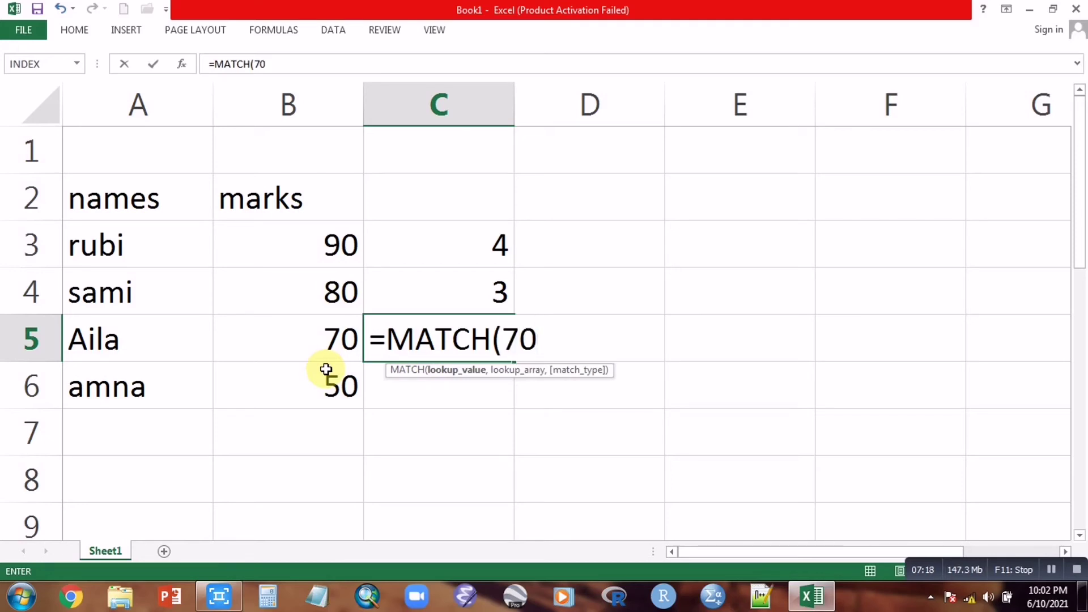
type(",")
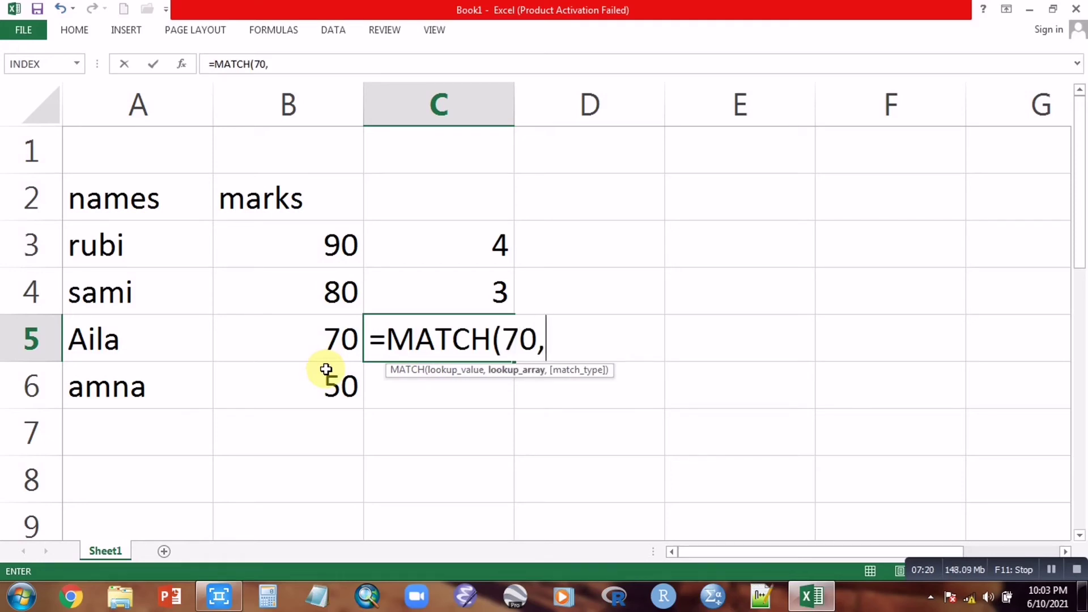
left_click(313, 247)
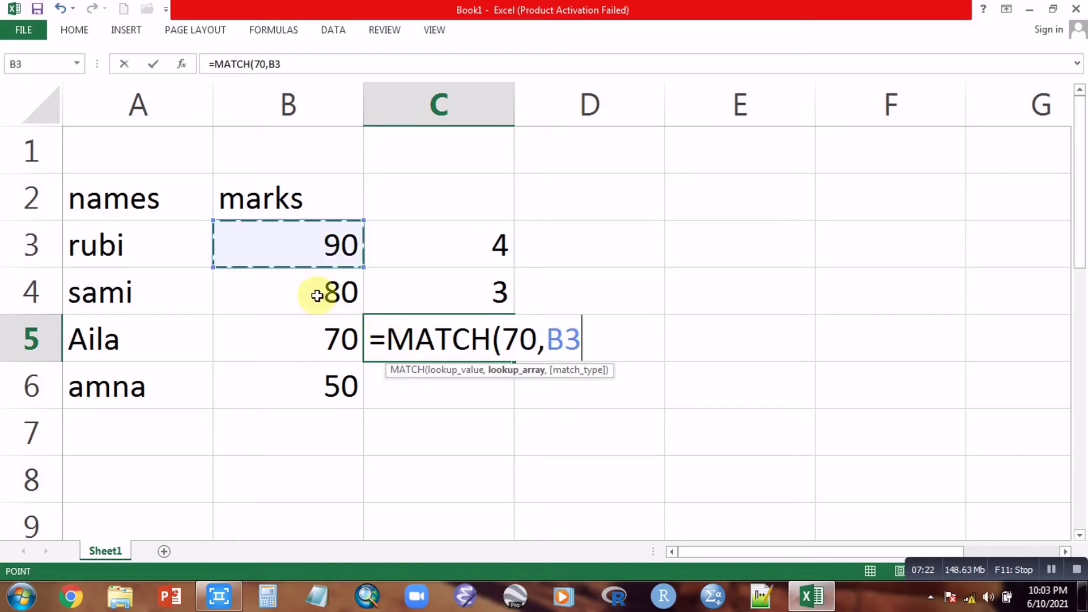
left_click_drag(317, 295, 320, 406)
type(",")
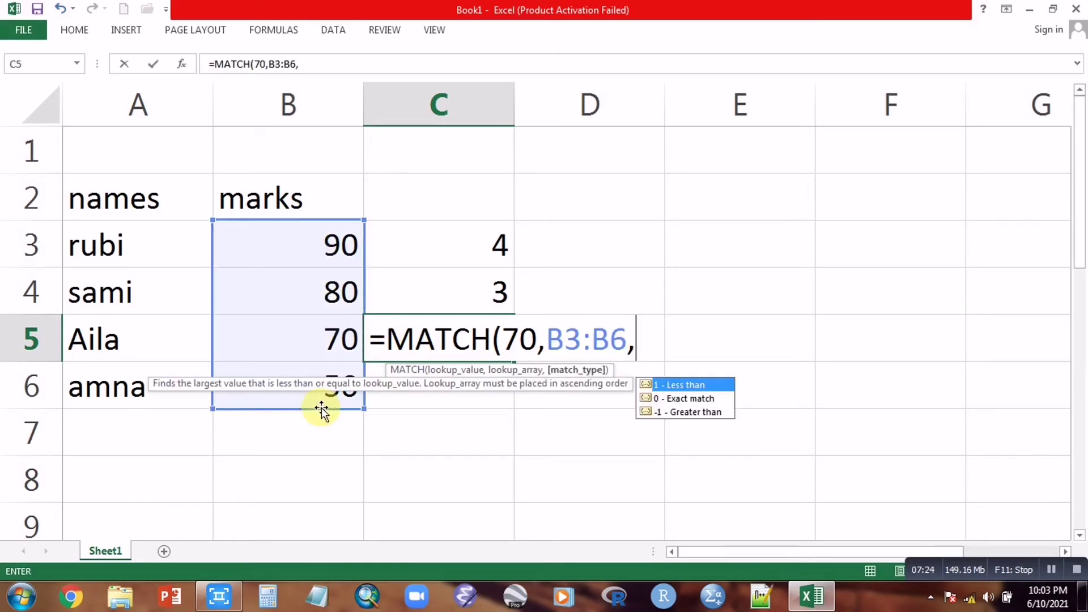
double_click(693, 385)
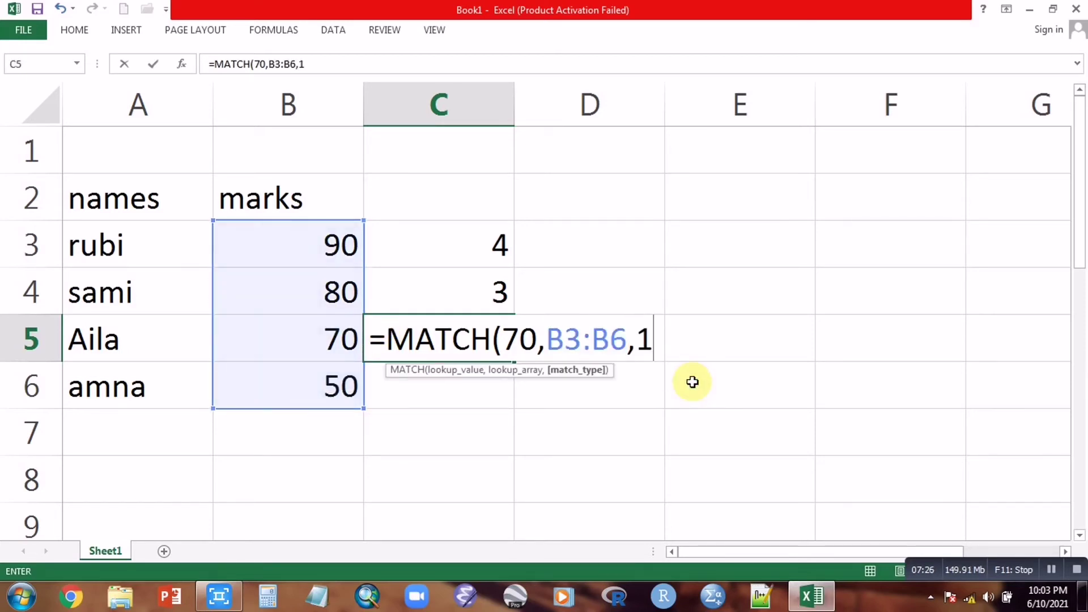
type(")")
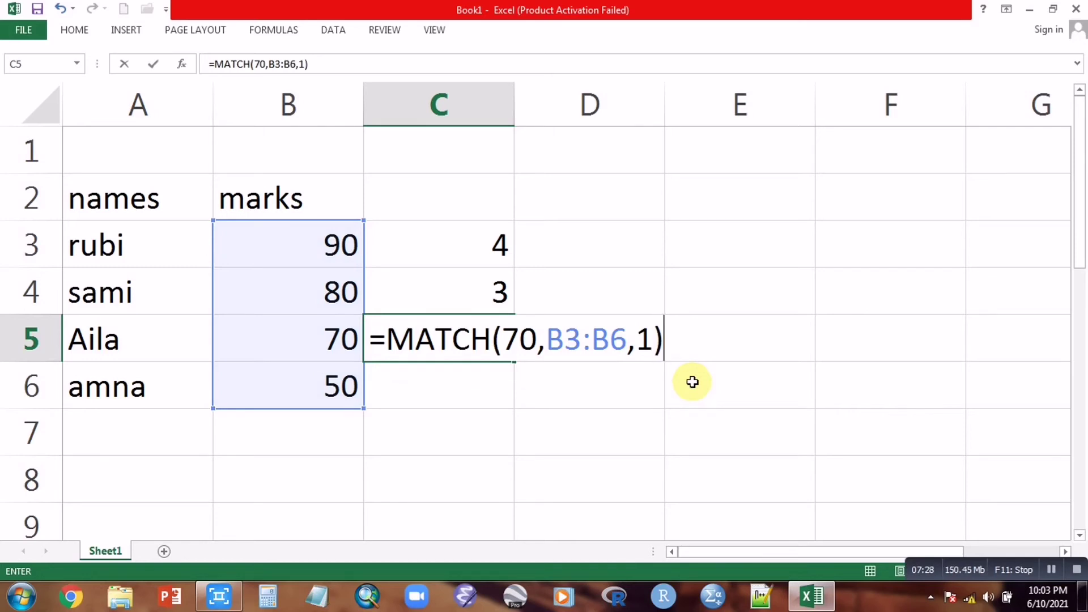
key("Return")
Step: Change C5's match type from 1 to -1 so it returns 3
double_click(445, 354)
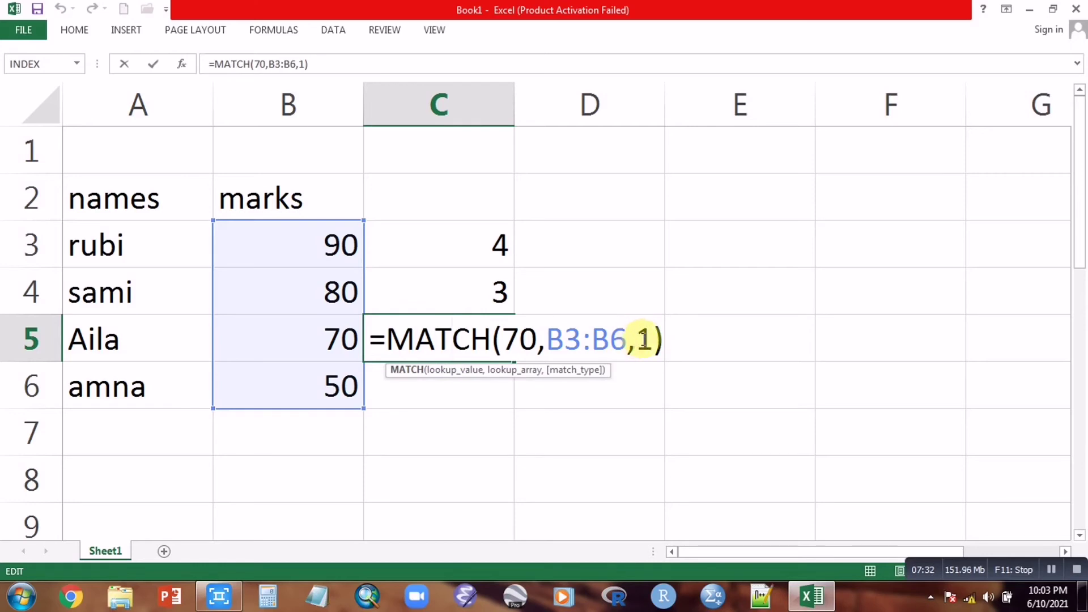
left_click(641, 340)
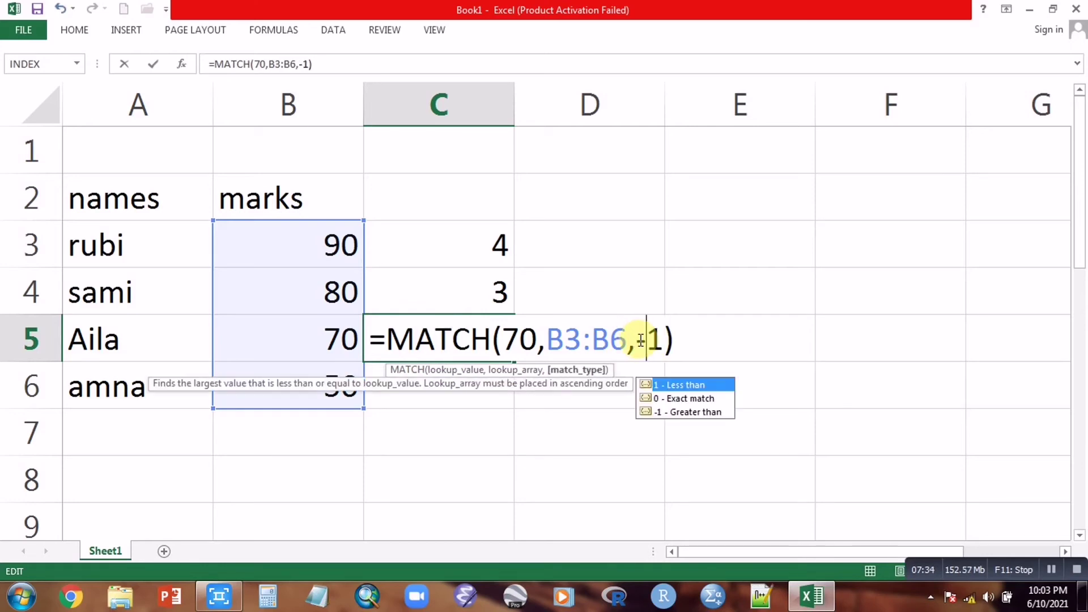
type("-")
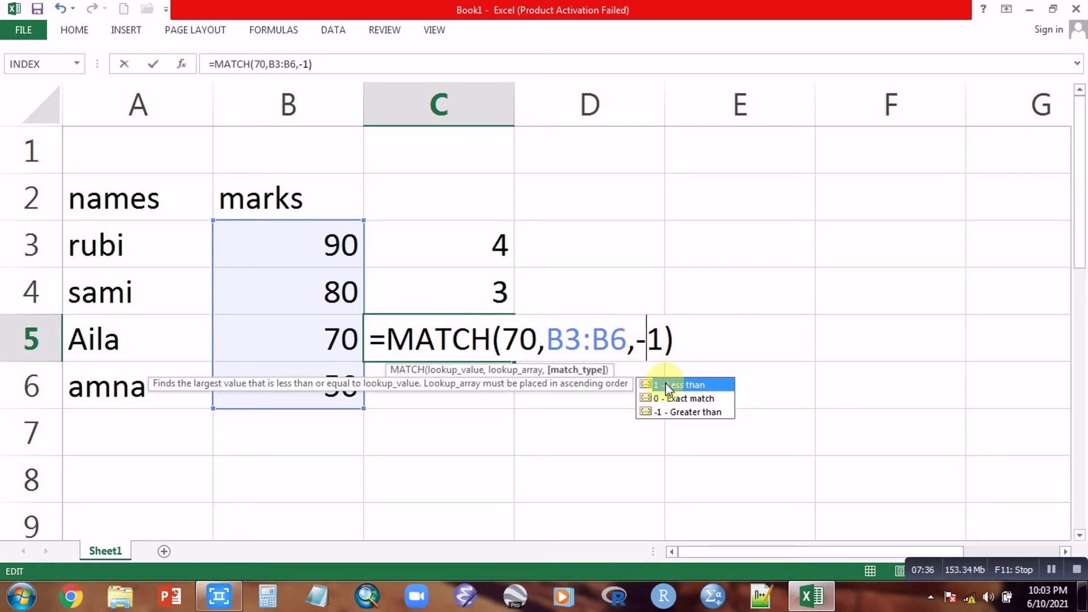
key("Return")
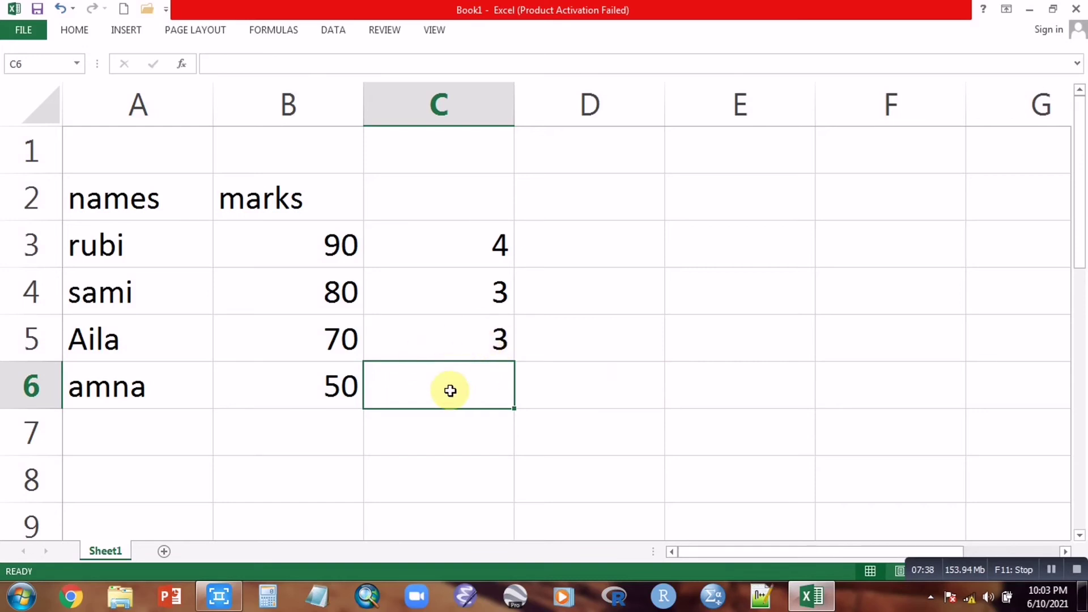
Step: Enter =MATCH(A4,A3:A6,0) in C6 to find sami's exact position, 2
type("=m")
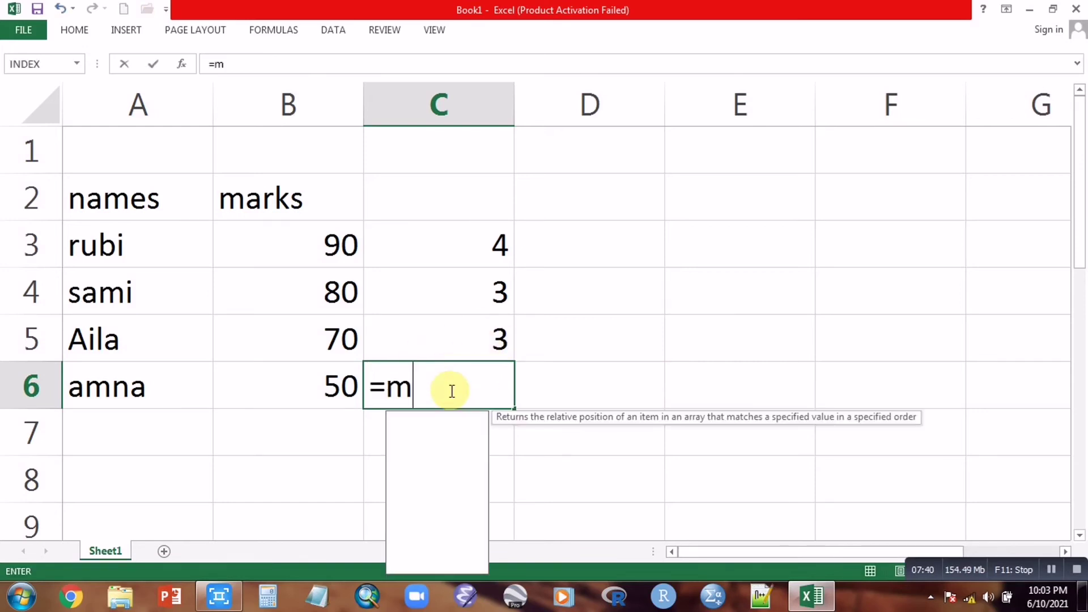
type("atch")
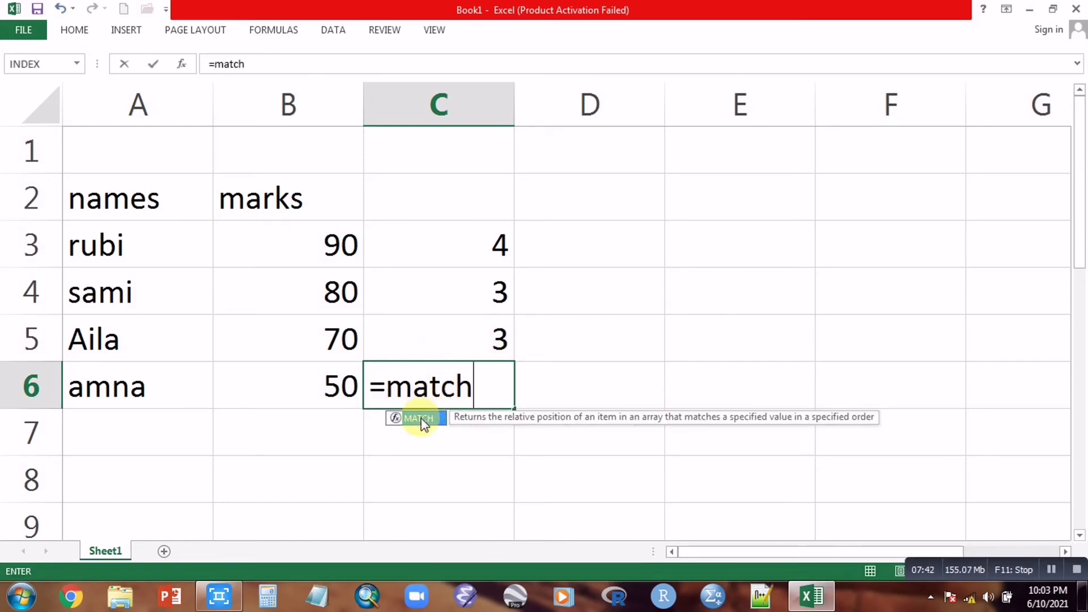
double_click(421, 418)
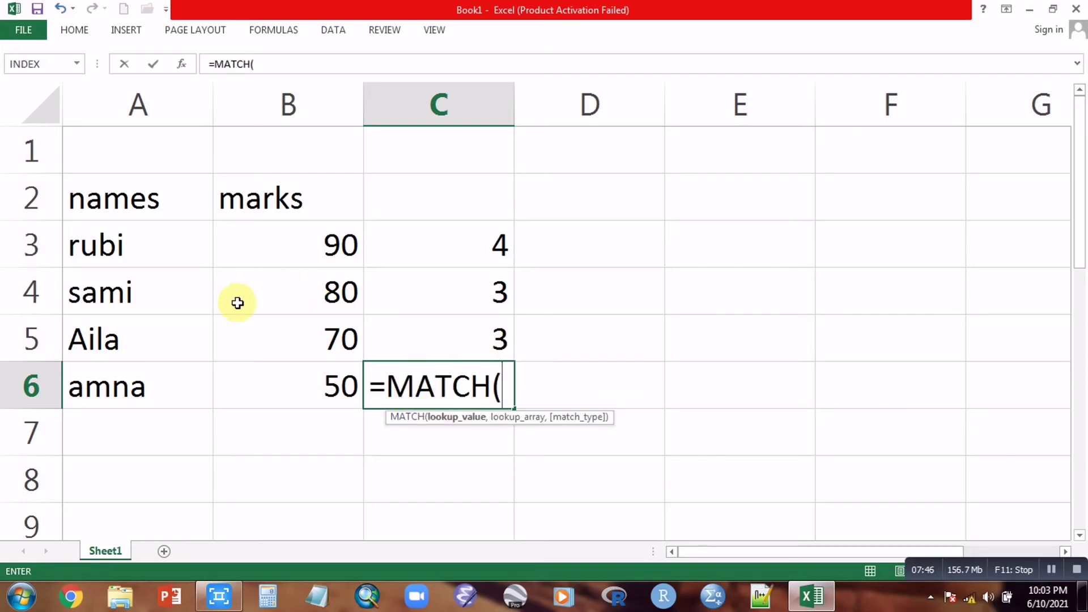
left_click(124, 293)
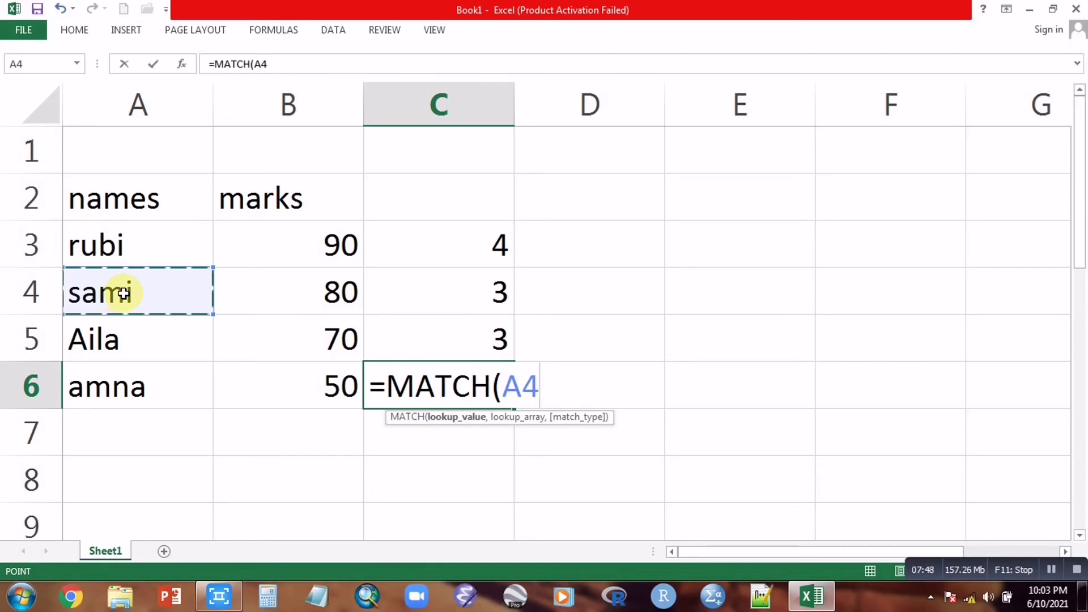
type(",")
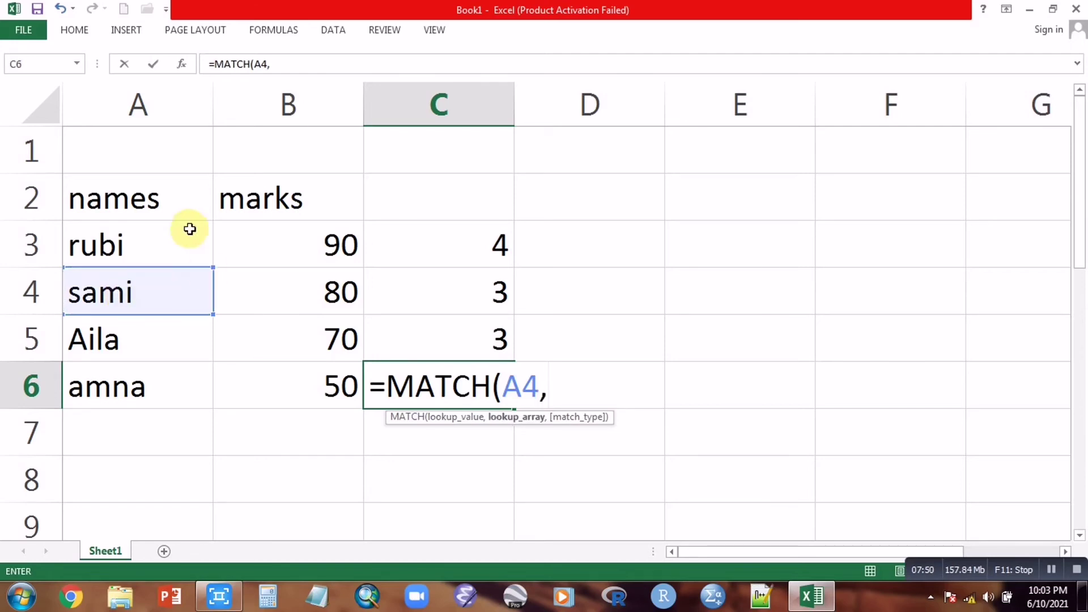
left_click_drag(139, 232, 140, 375)
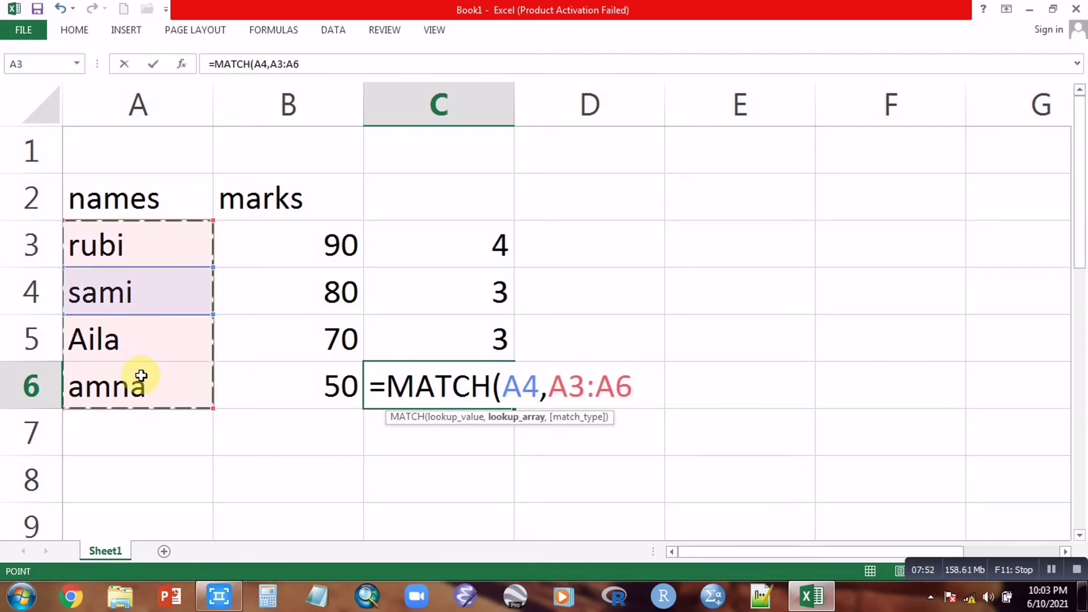
type(",")
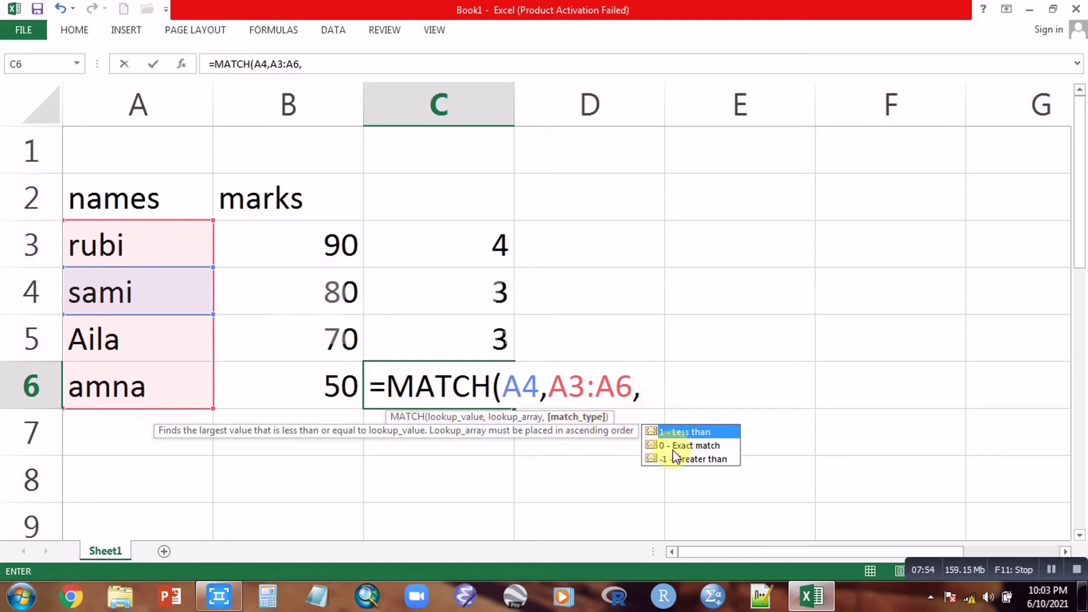
double_click(679, 445)
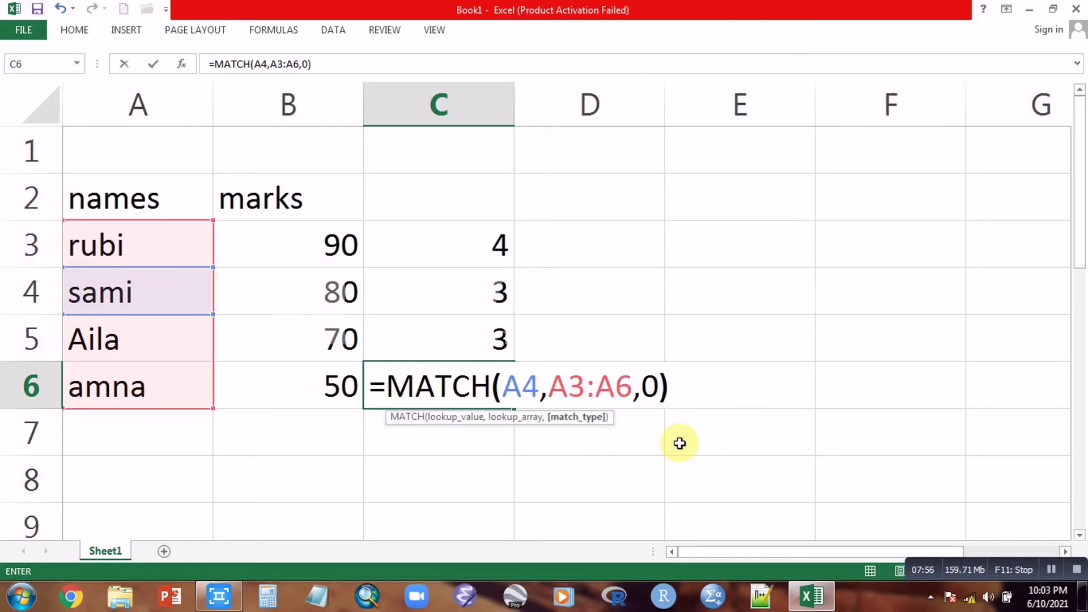
key("Return")
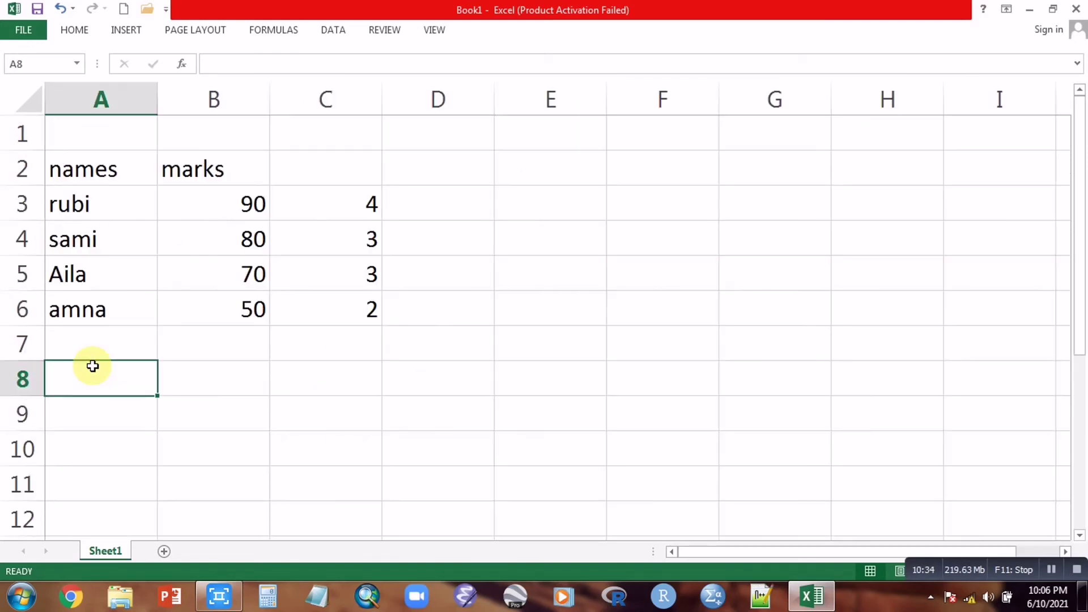
Step: Type 'match types: 1, less than or equal to' in A8 and 'and data must be in ascending order' below
type("match types")
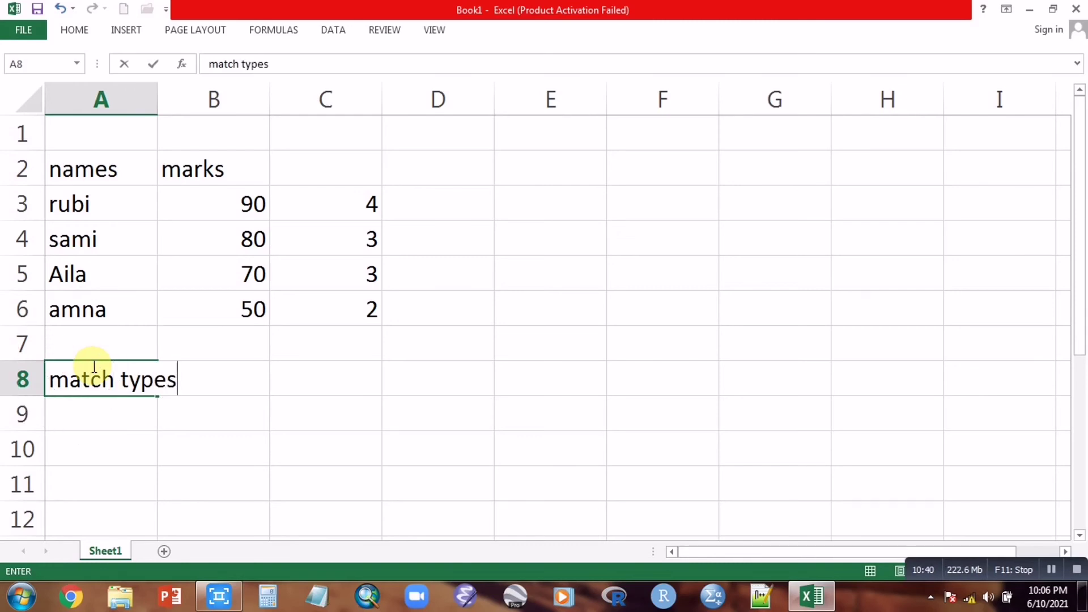
type(": 1")
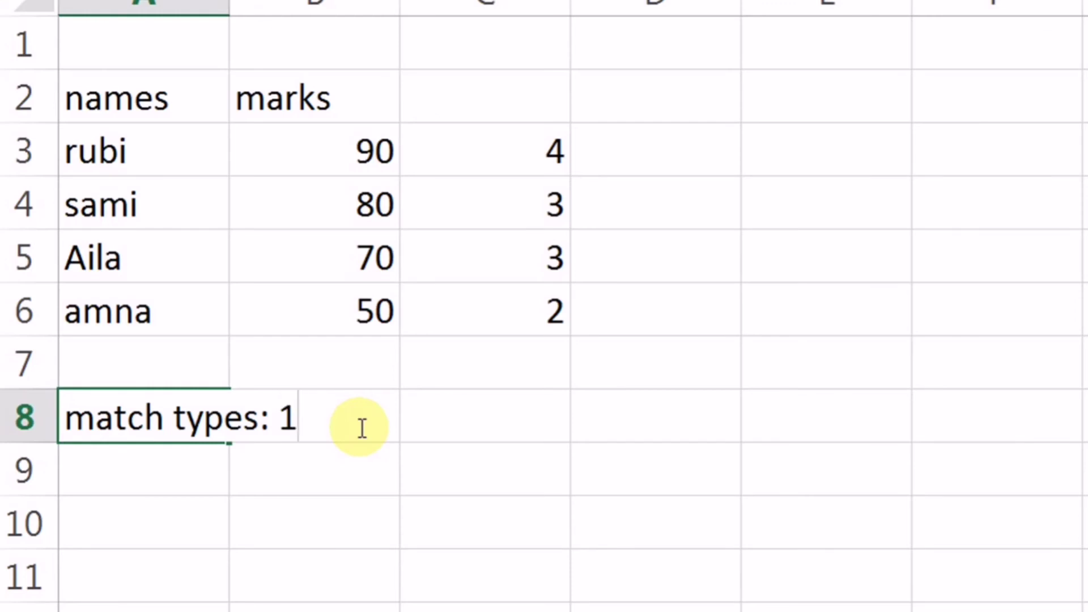
type(", le")
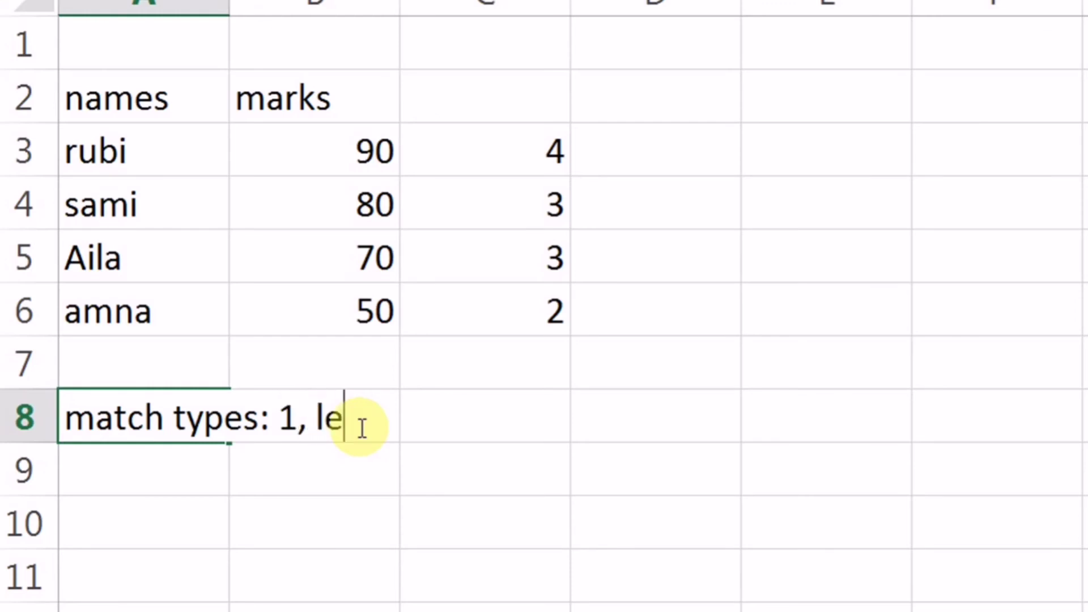
type("ss than ")
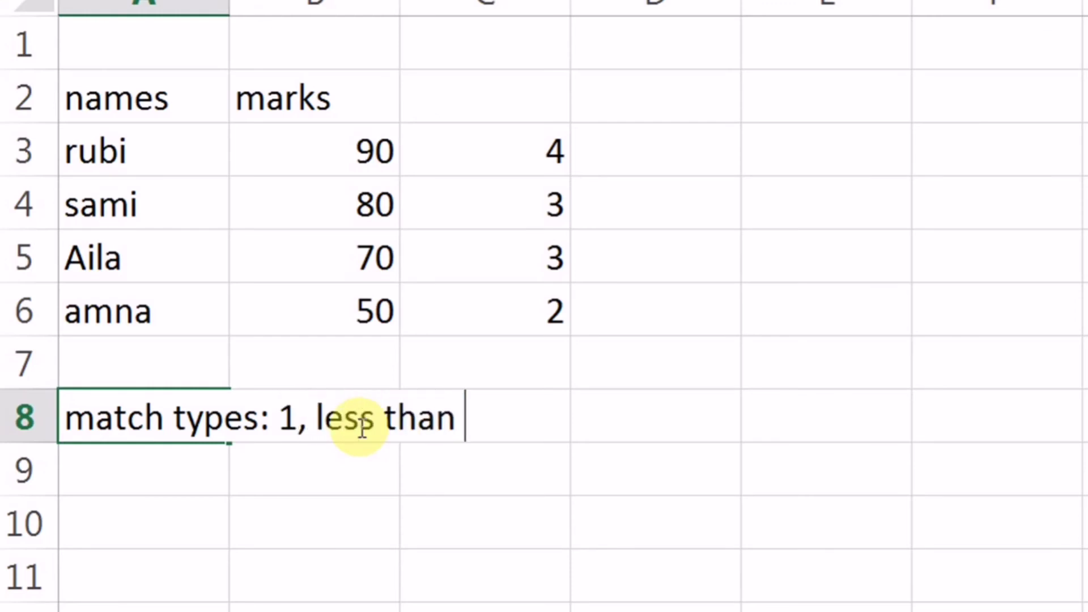
type("or equa")
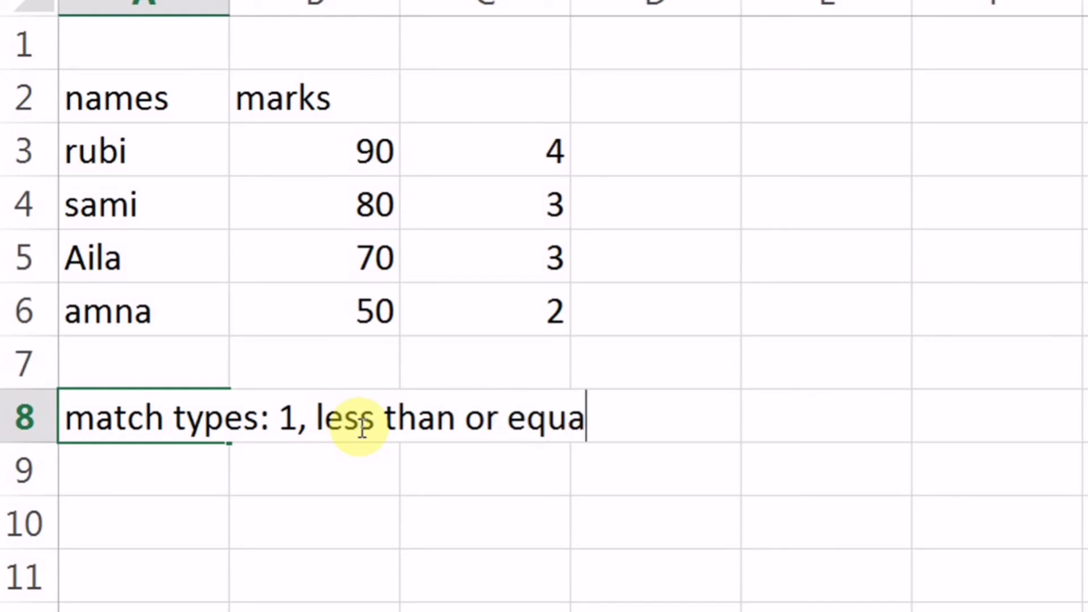
type("l to")
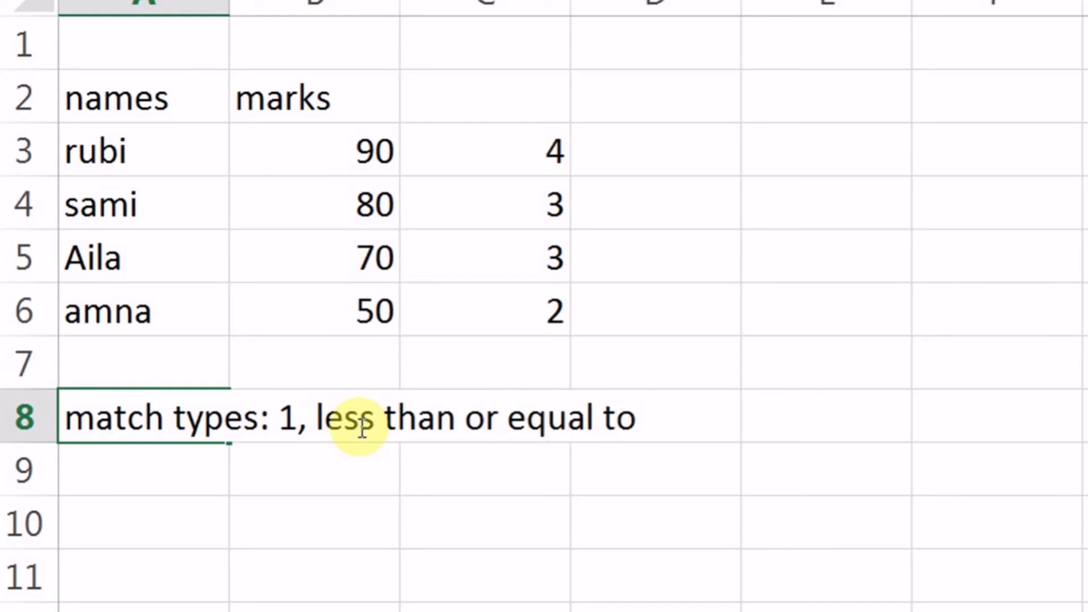
key("Return")
type("a")
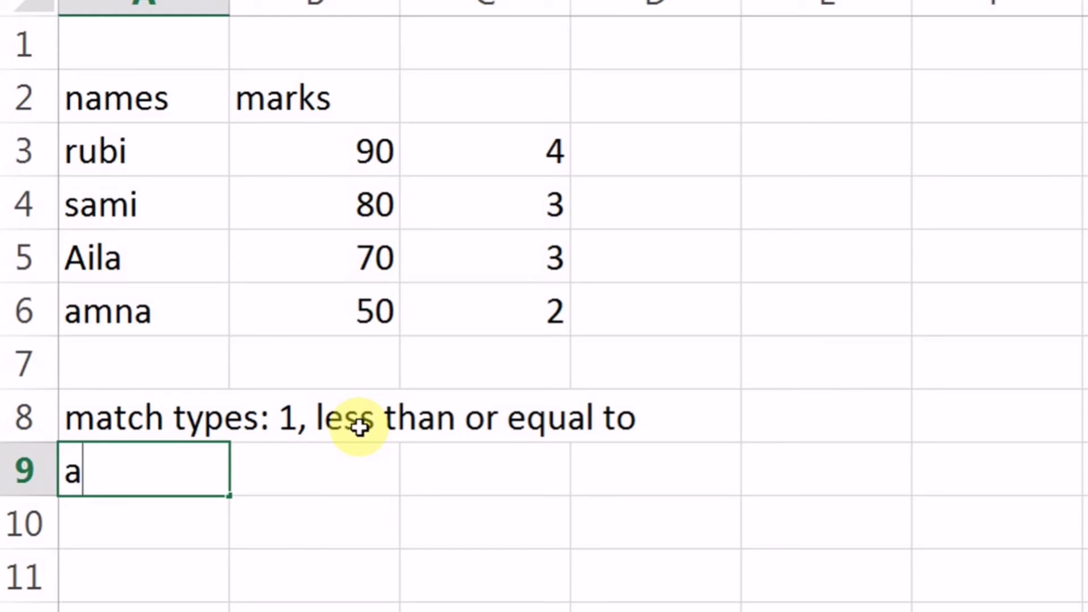
type("nd data mu")
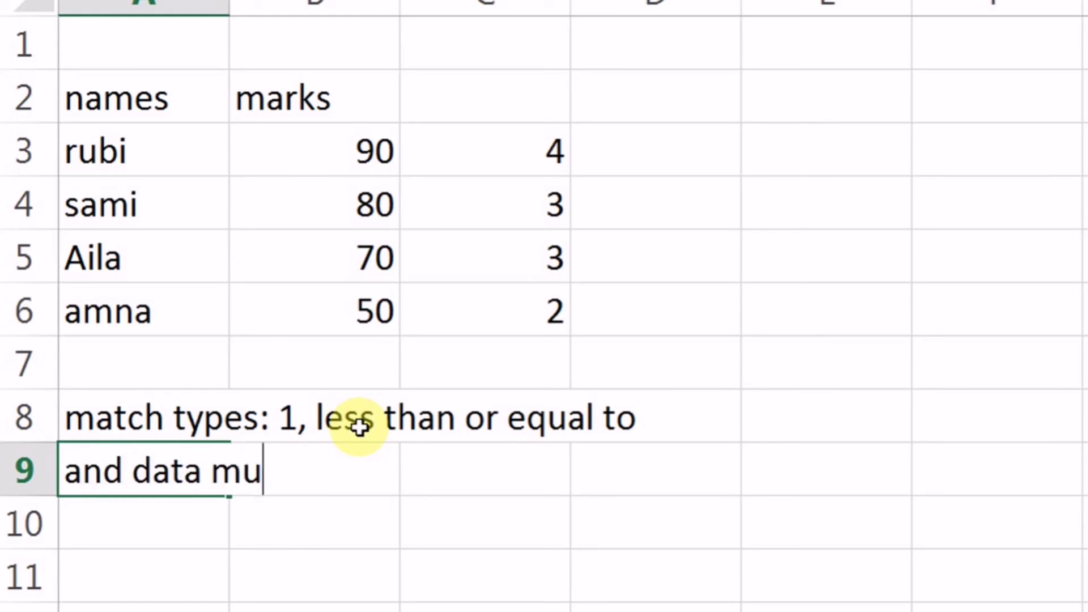
type("st be")
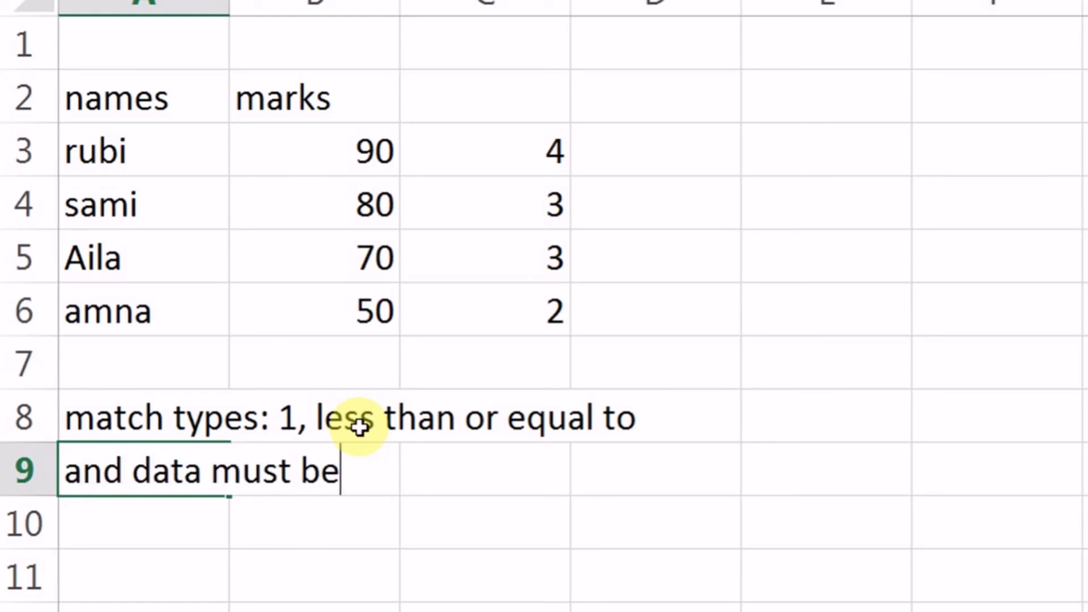
type(" in as")
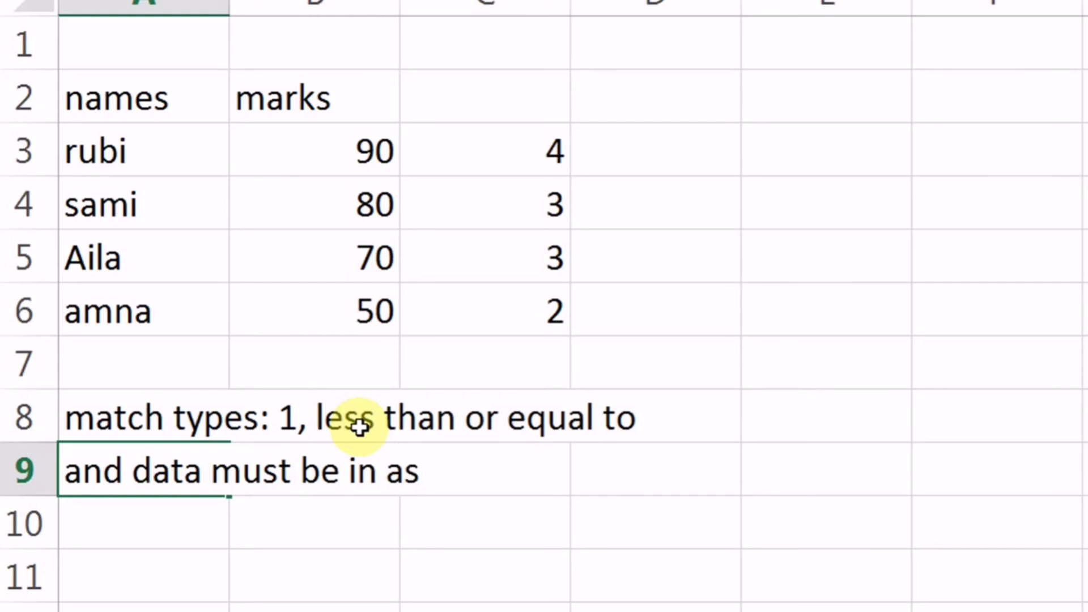
type("cending")
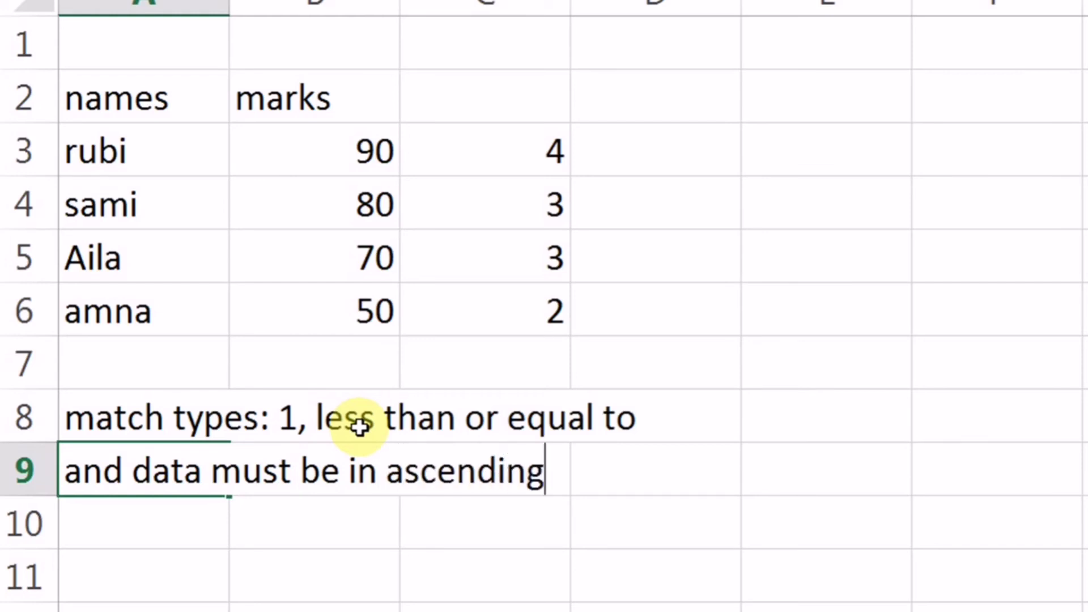
type(" order")
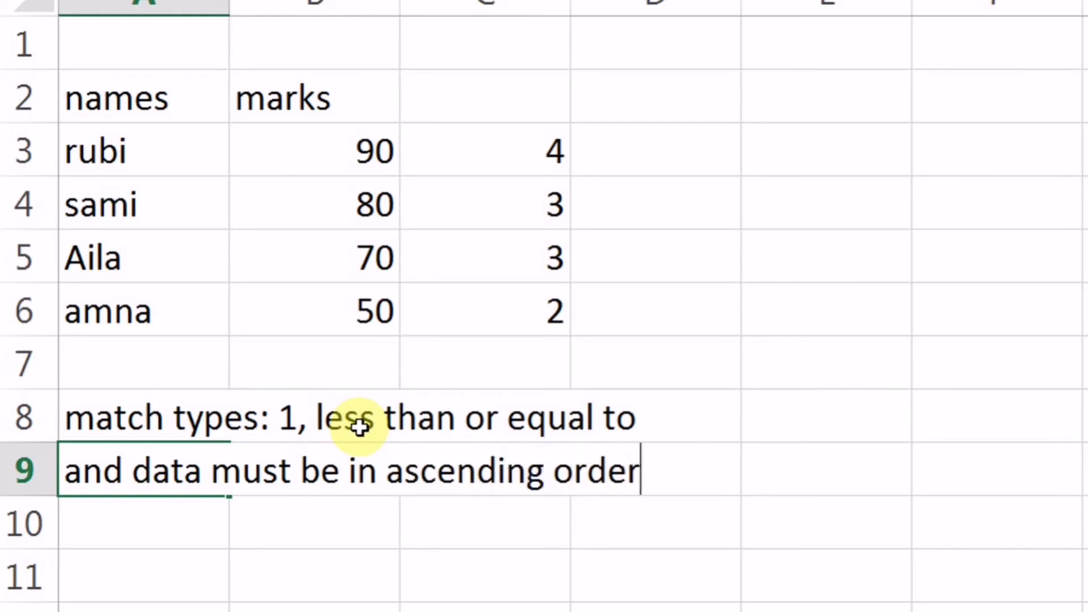
Step: In A10, enter the note '0: exact match, data may be in ascending order or descending order'
key("Return")
type("0: ")
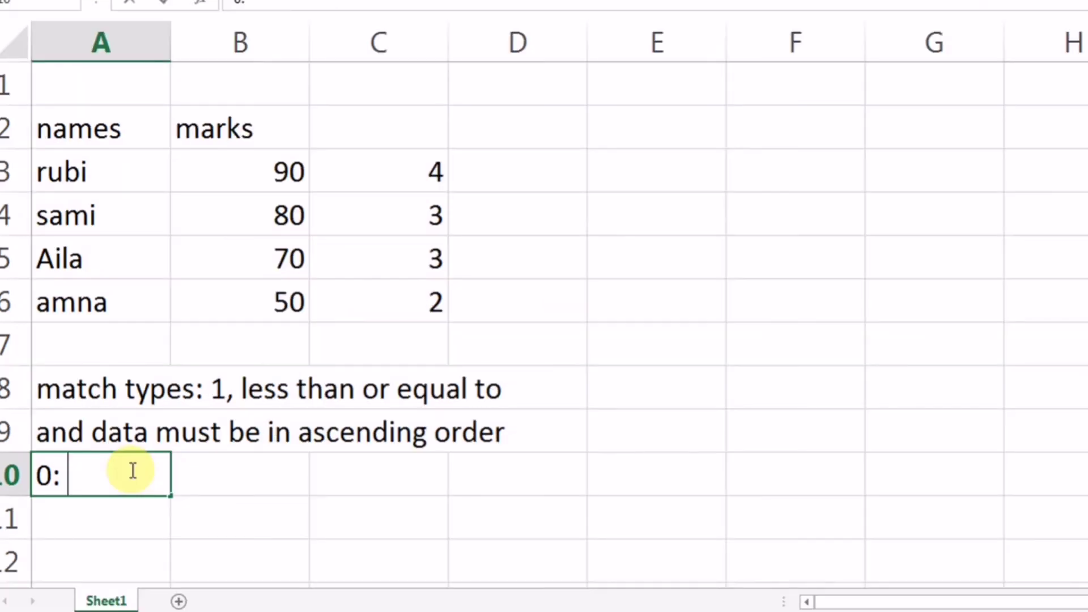
type("exca")
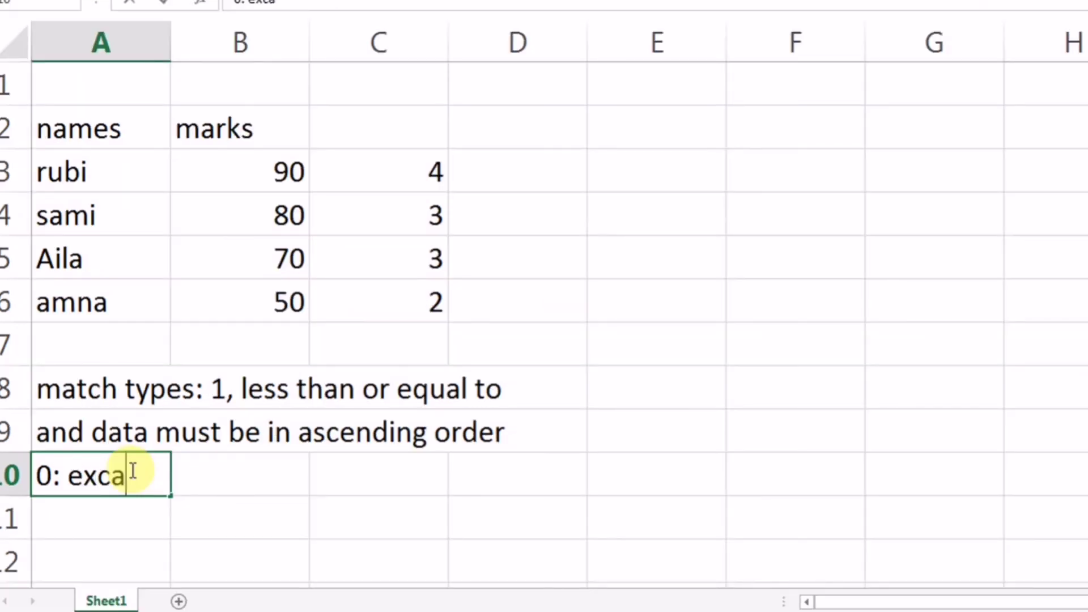
key("BackSpace")
key("BackSpace")
type("act")
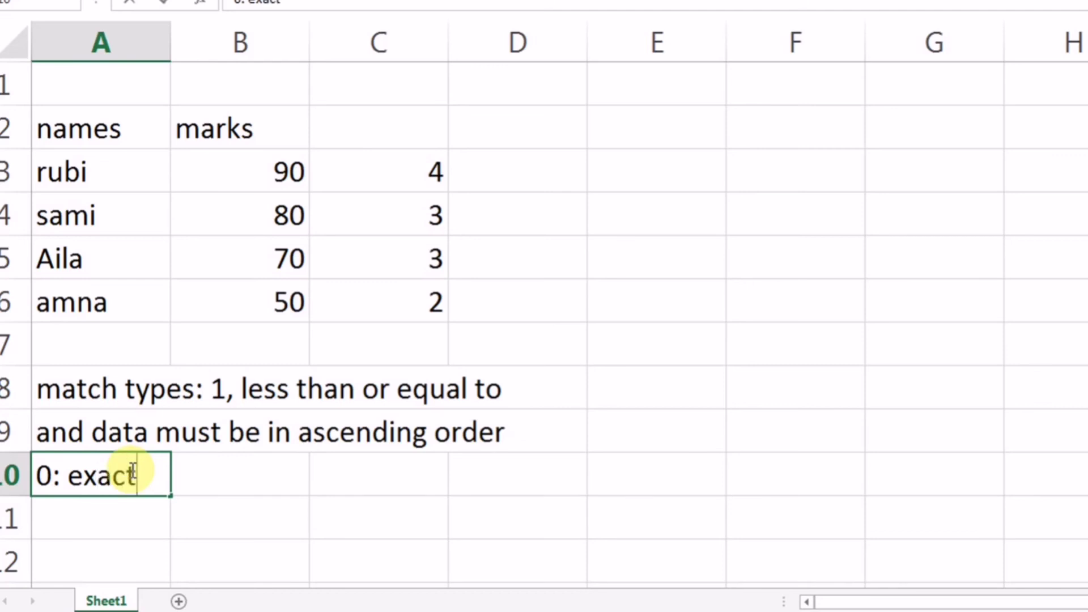
type("match,...... ")
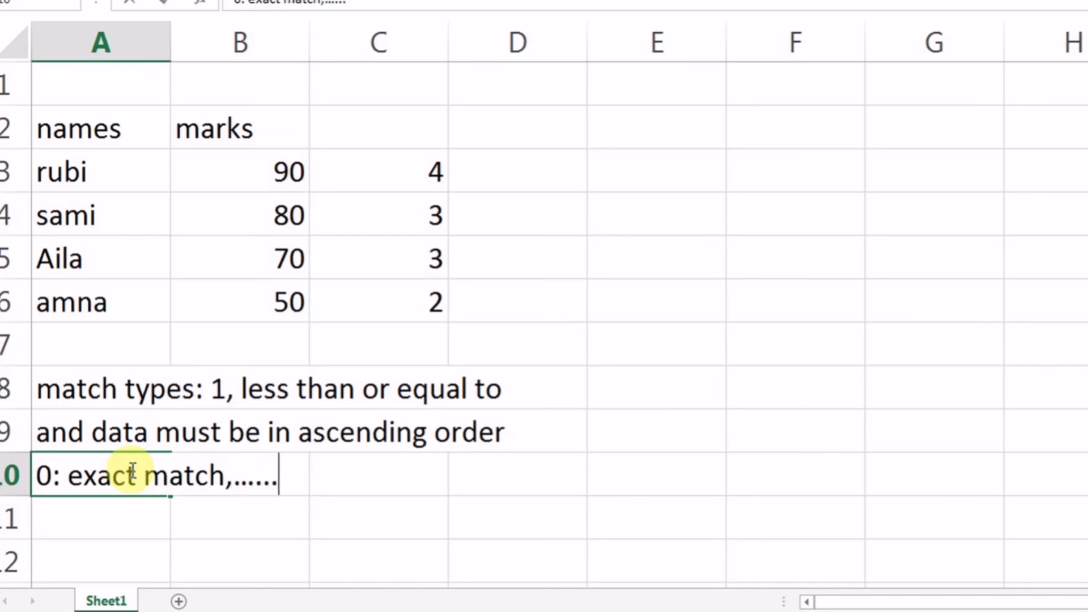
type("data ")
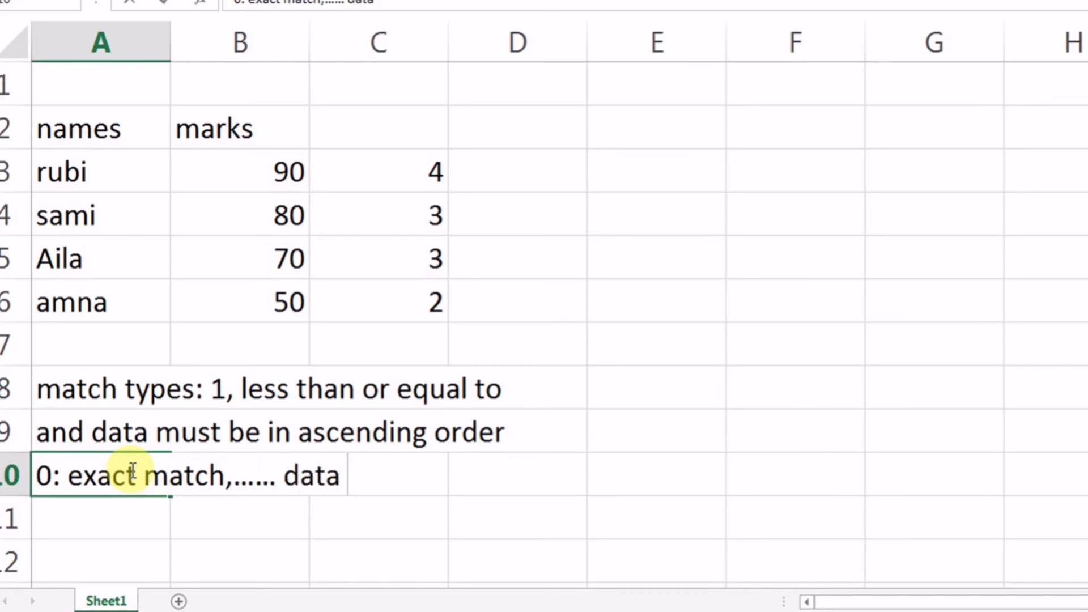
type("may be in ")
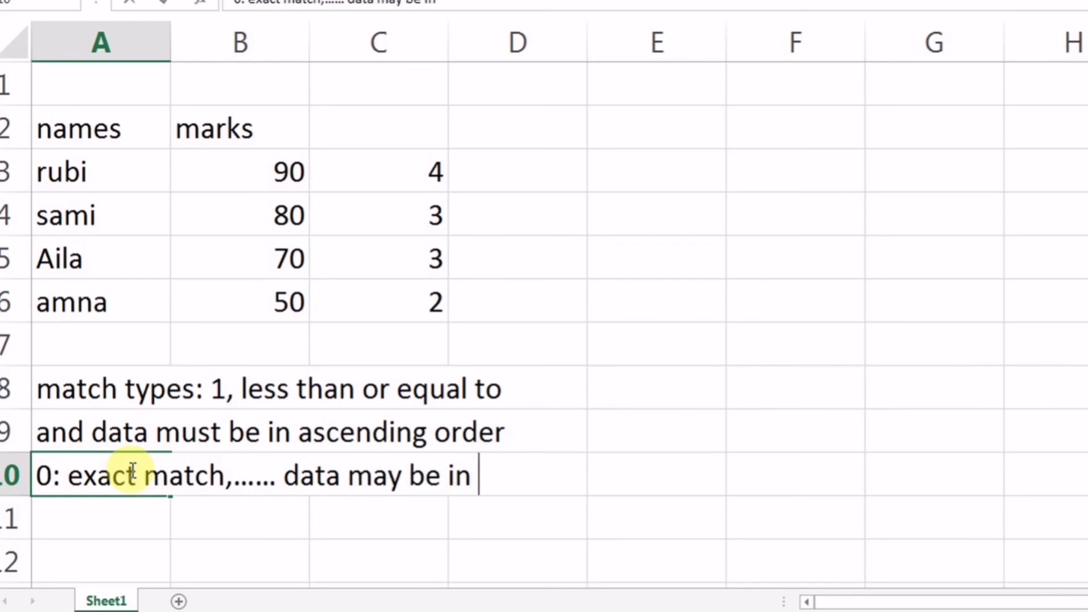
type("ascendin")
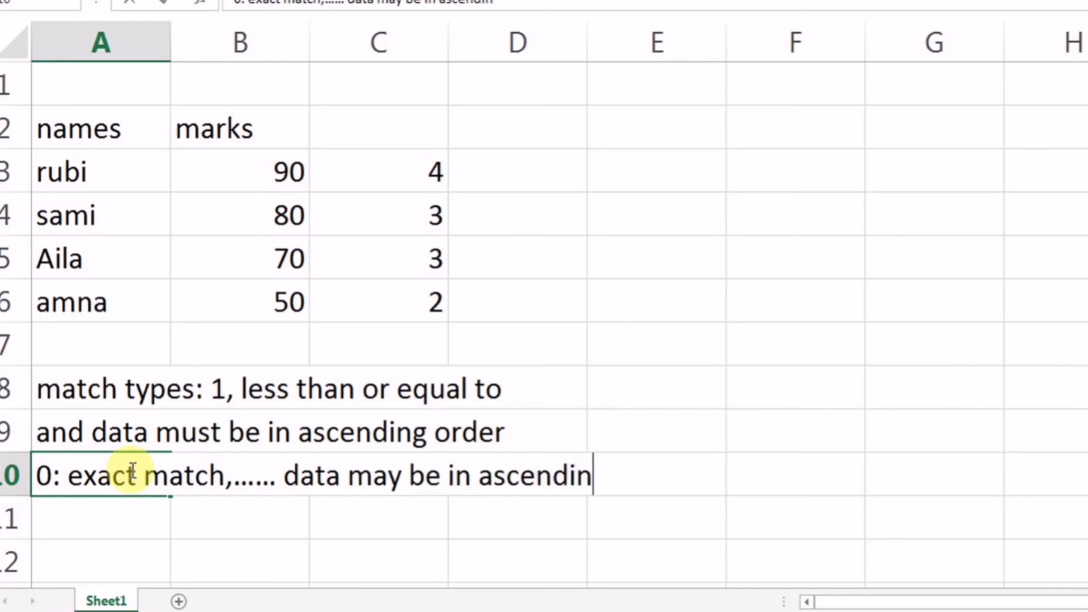
type("d o")
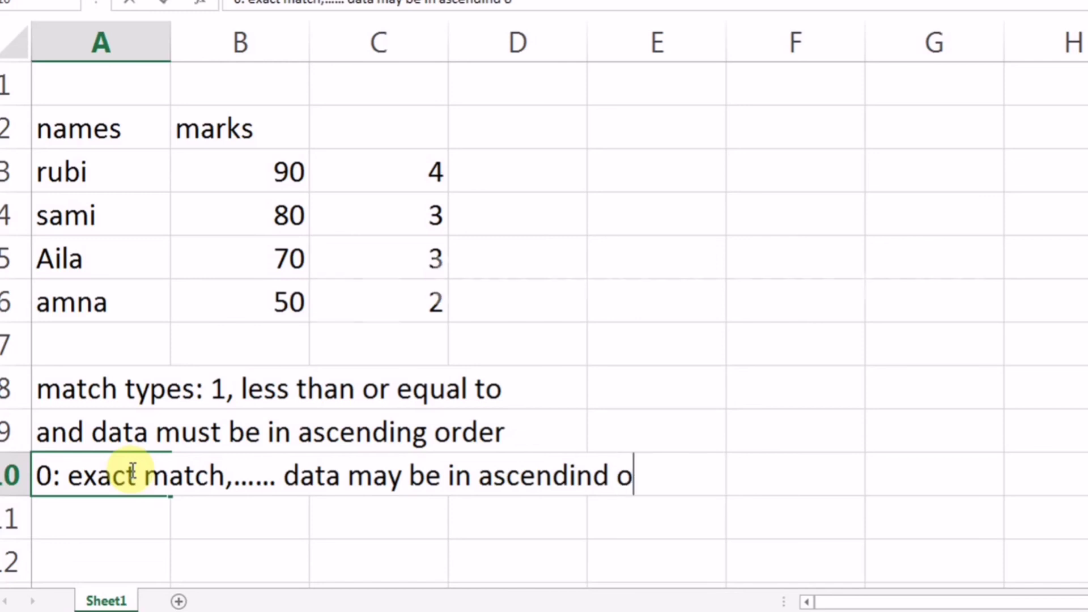
key("BackSpace")
key("BackSpace")
key("BackSpace")
type("g order ")
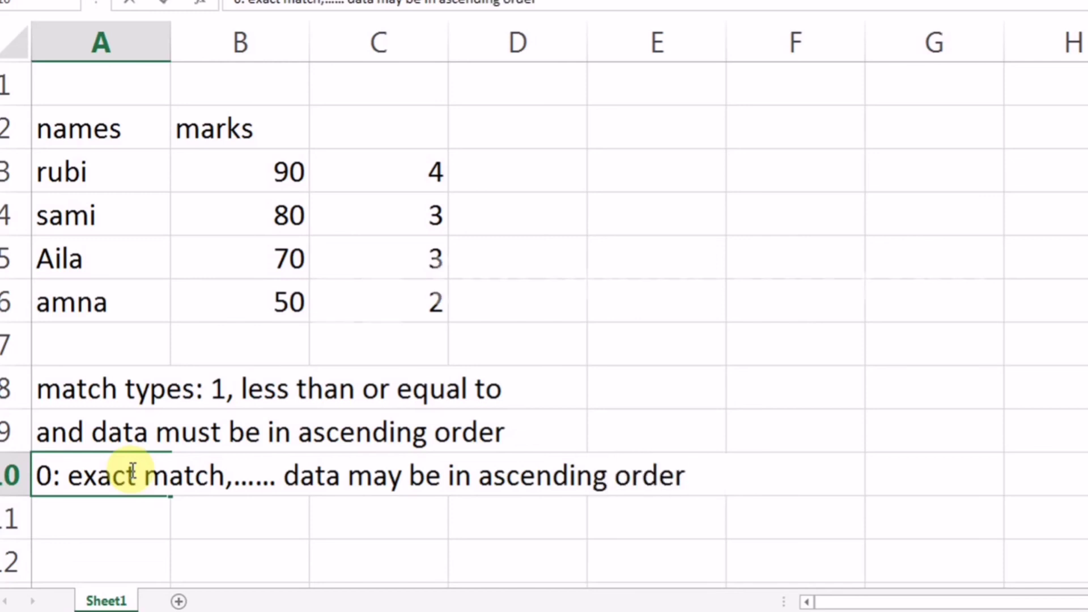
type("or des")
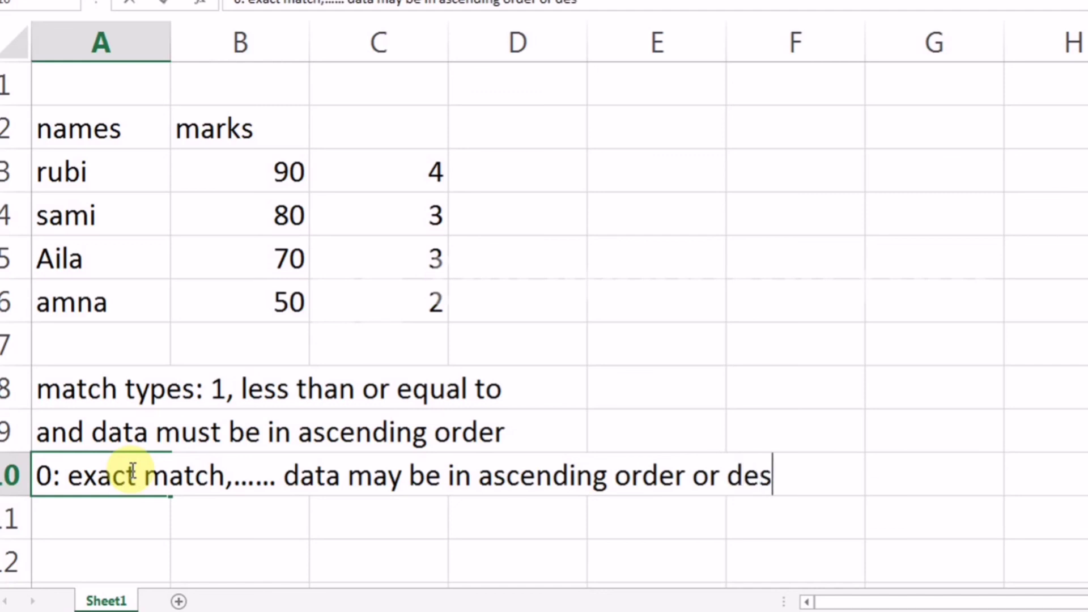
type("cending")
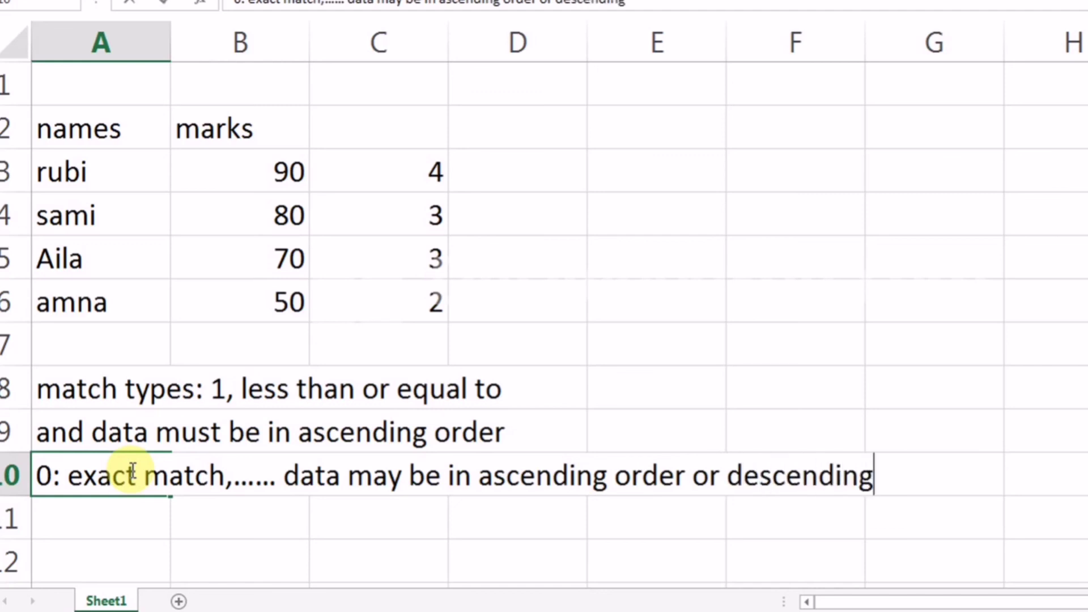
type(" order")
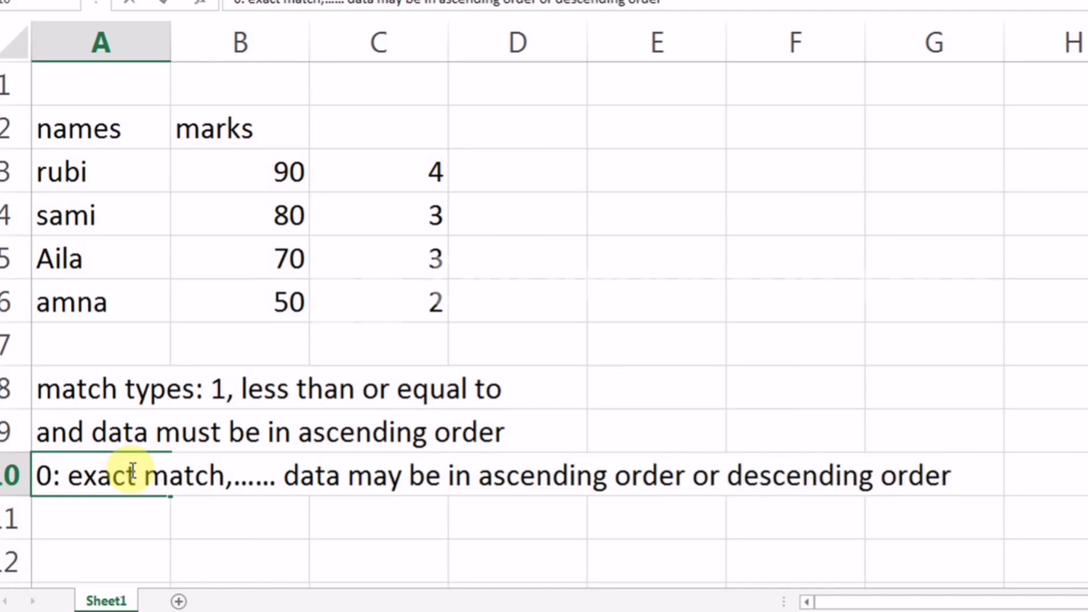
key("Return")
type("-")
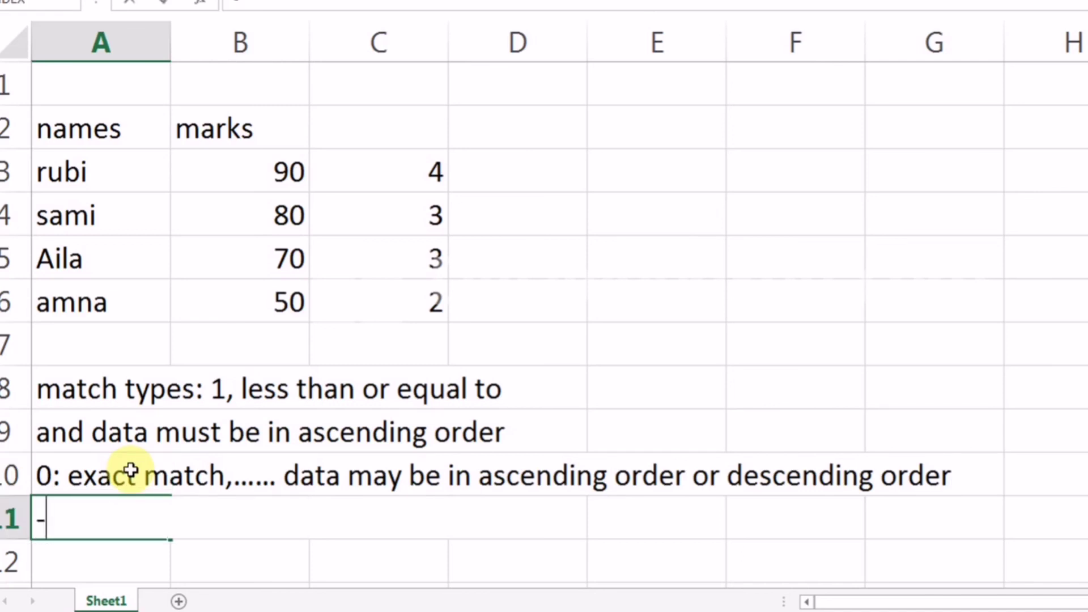
Step: Complete A11 as '-1: greater than or is equal to : data must be in descending order'
type("1: ")
type("gre")
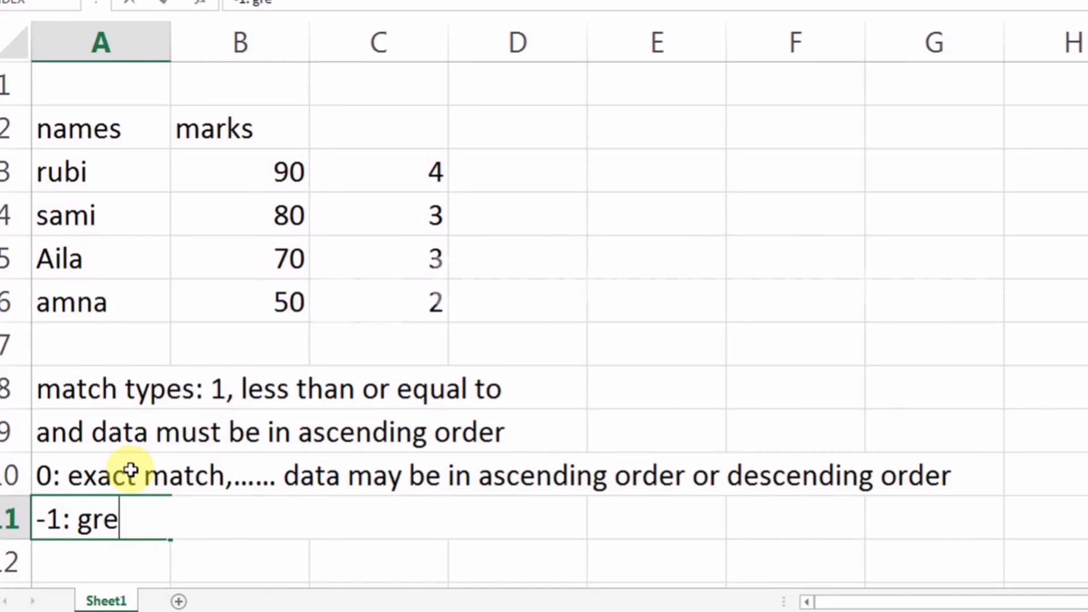
type("ater than ")
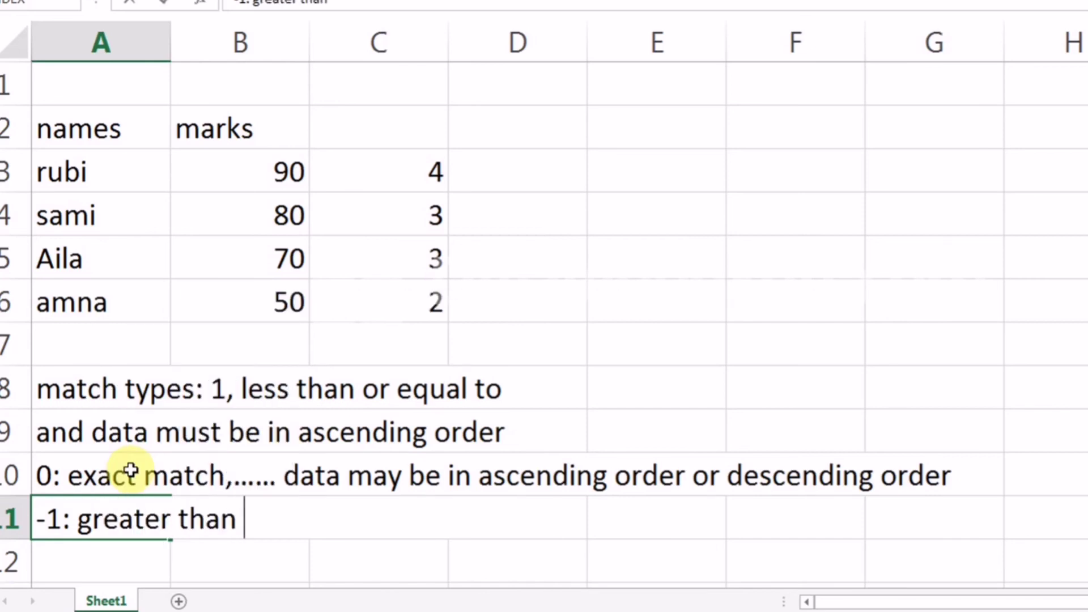
type("or is eq")
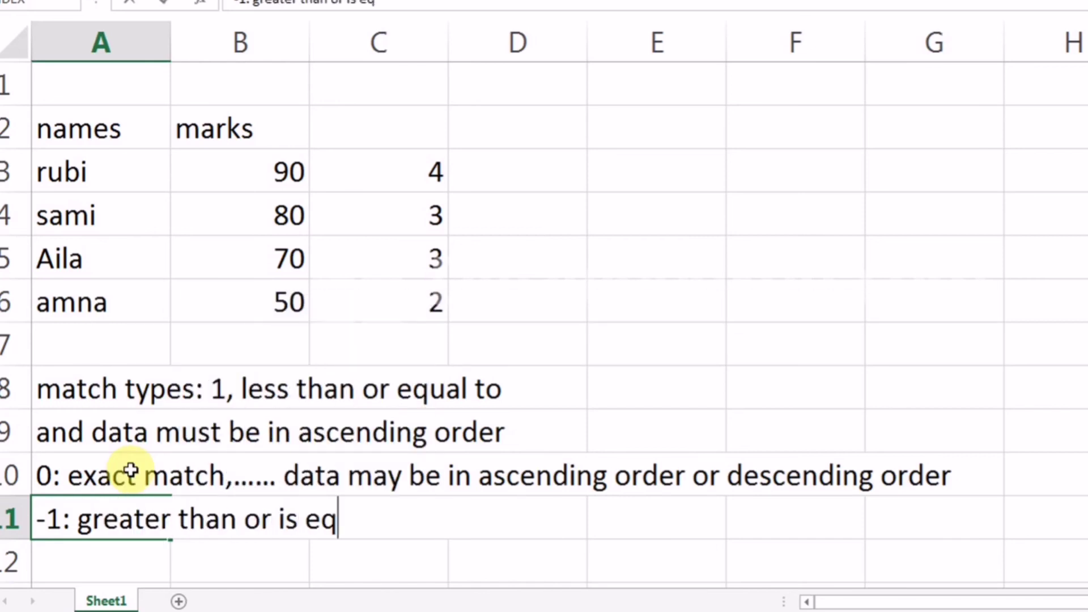
type("ual to")
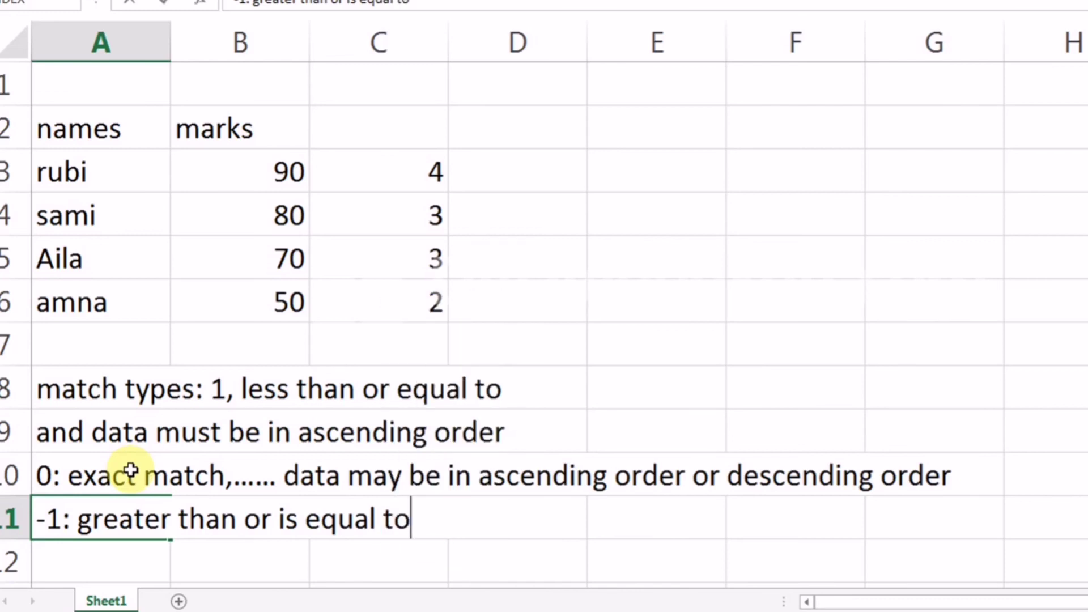
type(" : da")
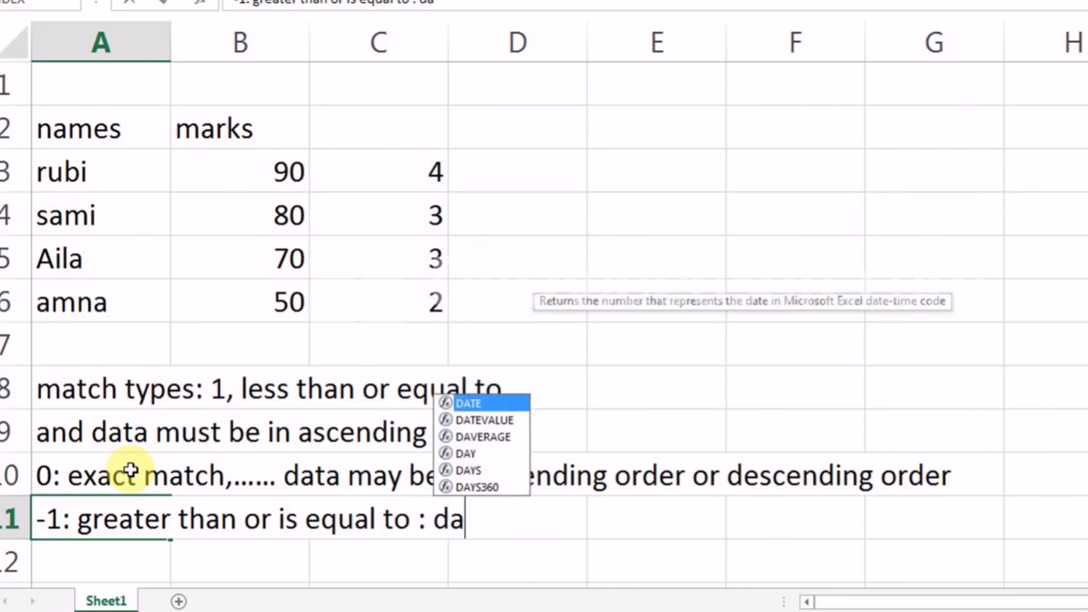
type("ta must")
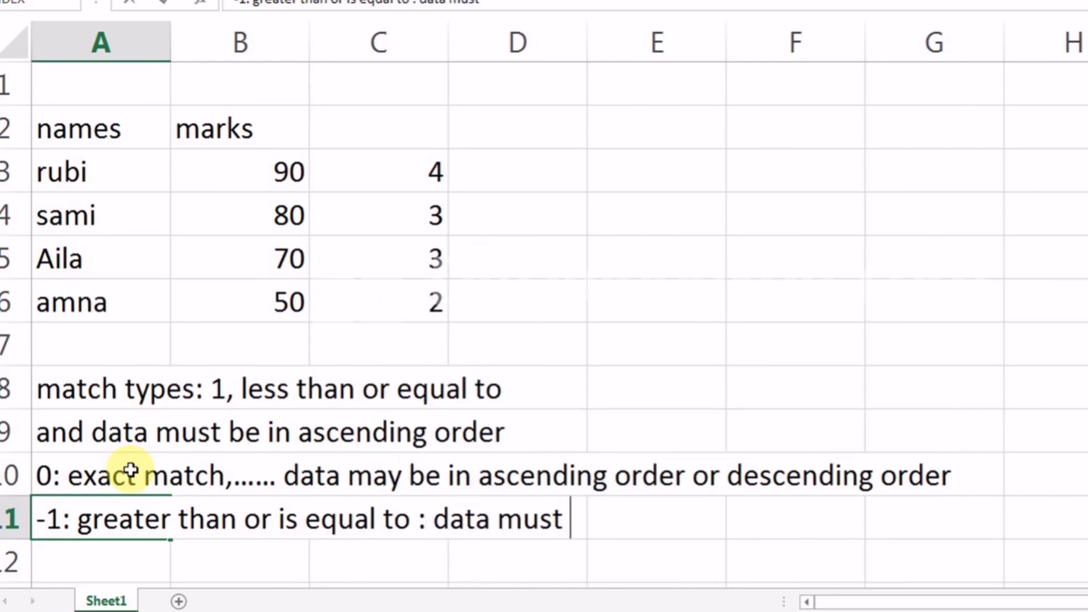
type(" be in ")
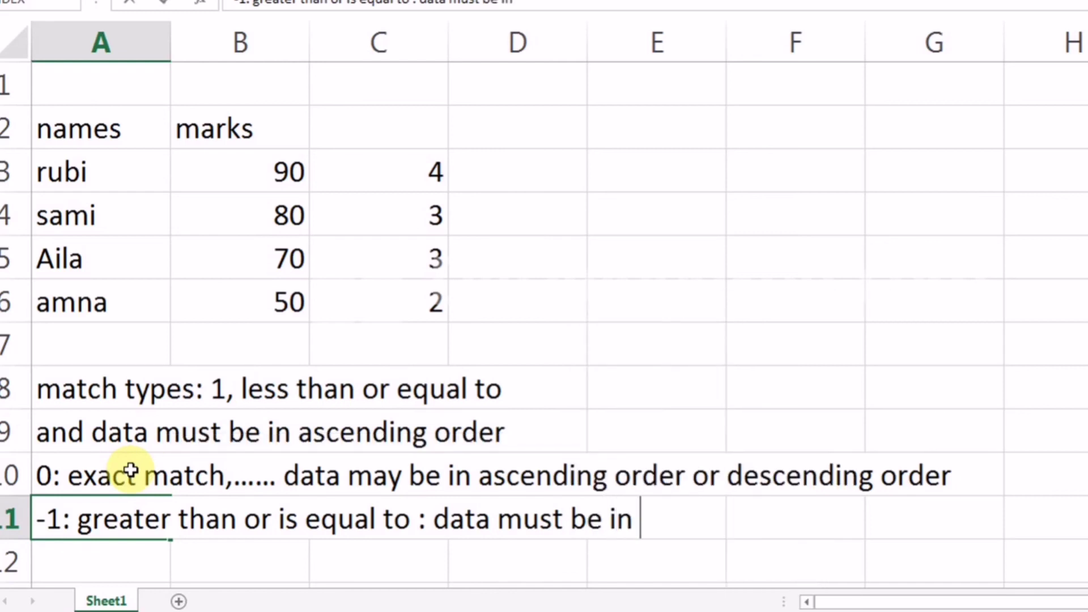
type("desce")
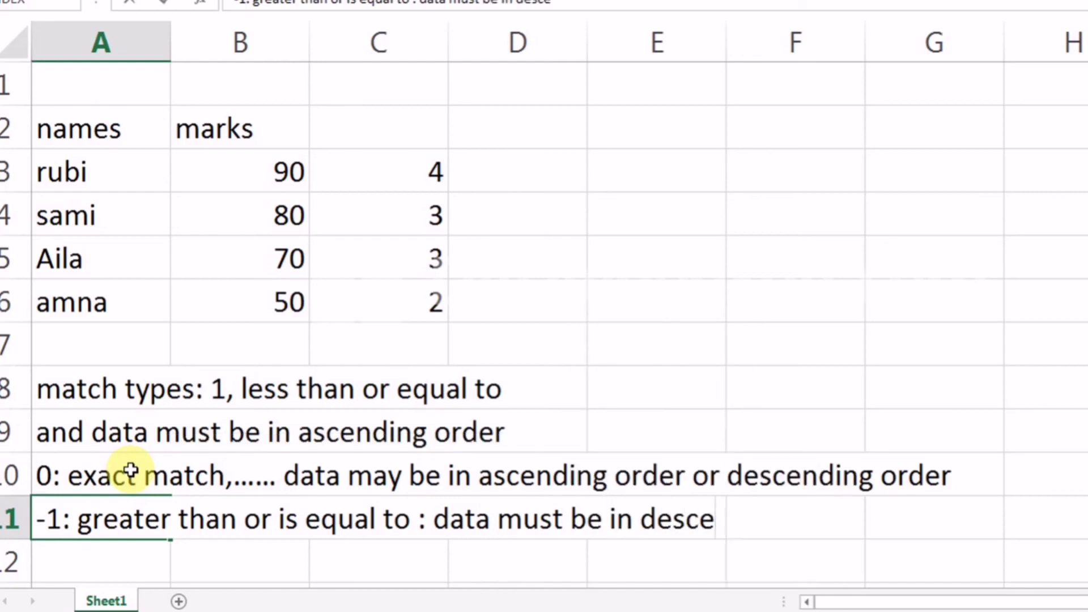
type("nding o")
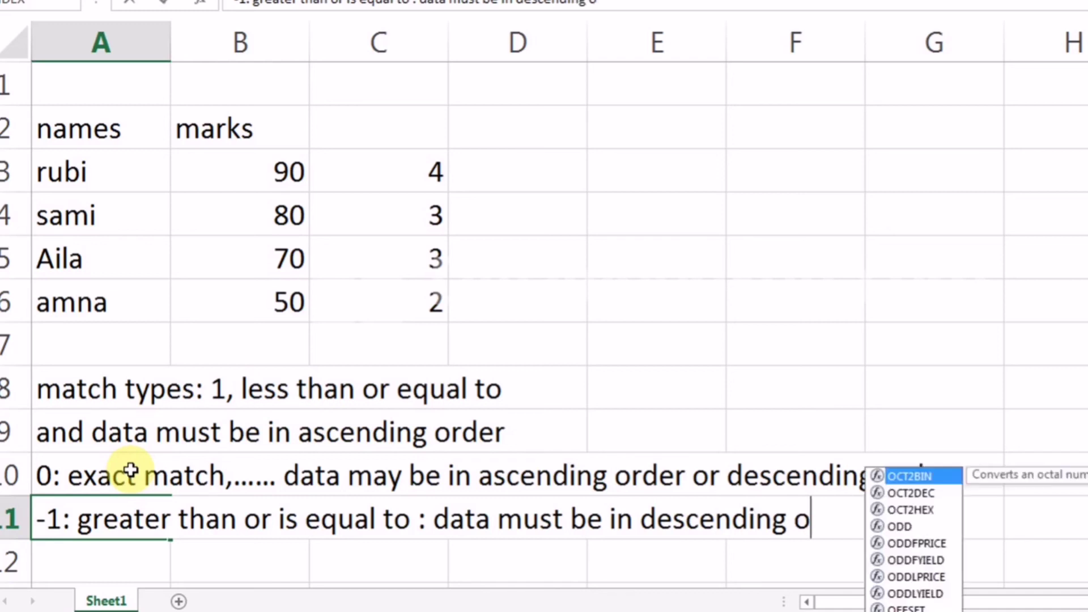
type("rd")
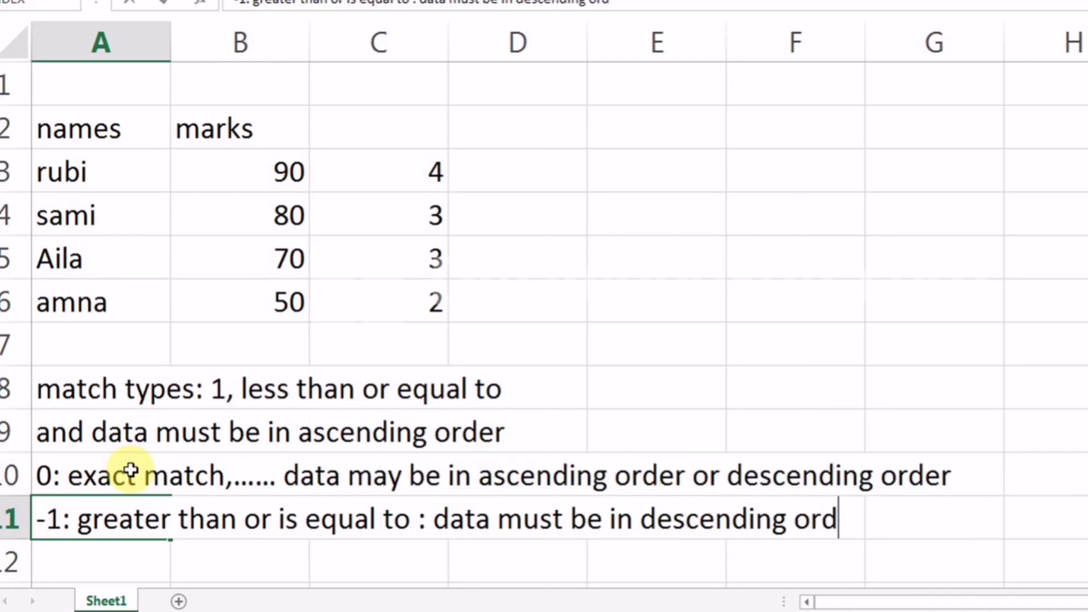
type("er.")
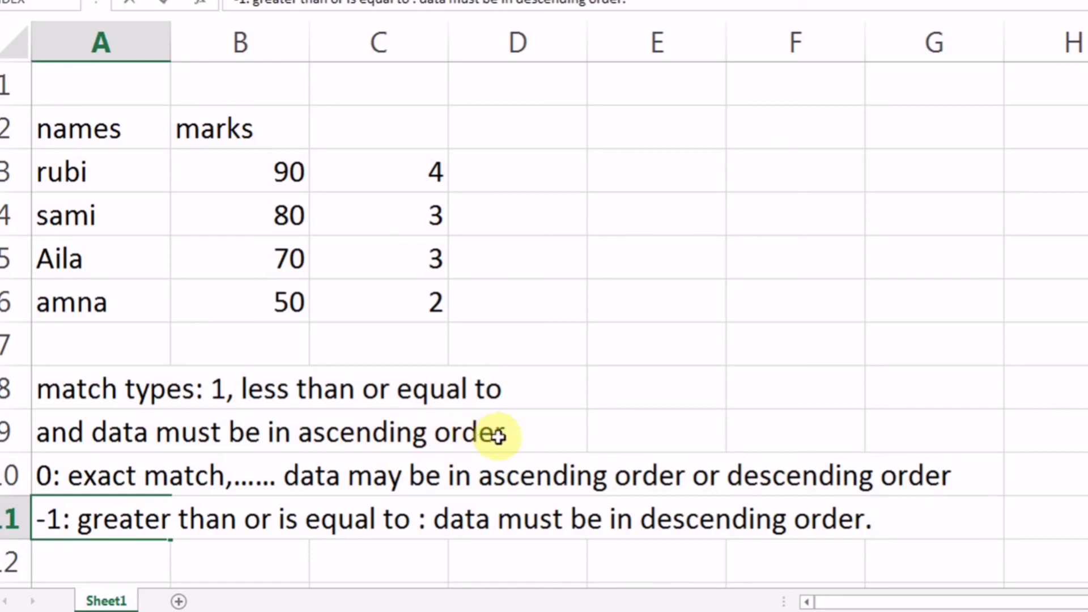
left_click(520, 437)
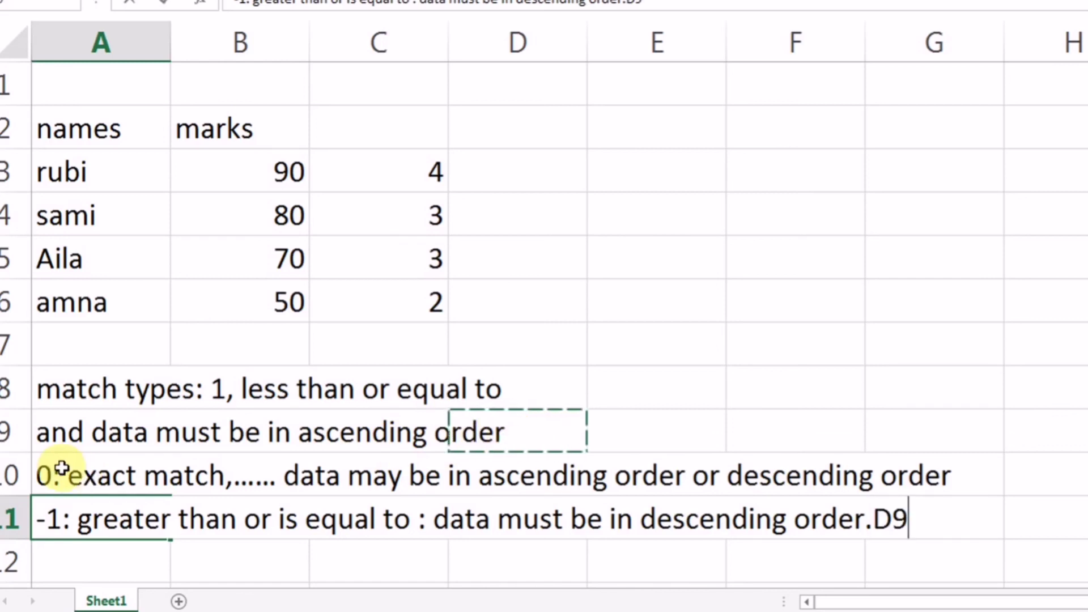